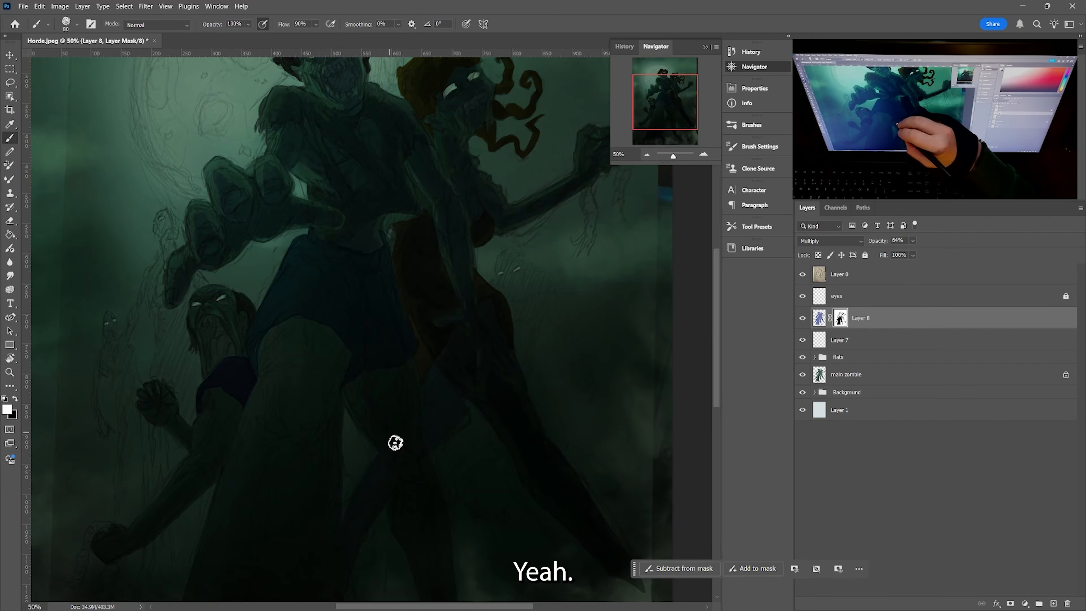
Step: Paint on Layer 8's mask to refine the shadows over the main zombie's lower body, reducing the brush size for finer detail
left_click_drag(285, 586, 301, 439)
key("bracketleft")
key("bracketleft")
key("bracketleft")
key("bracketleft")
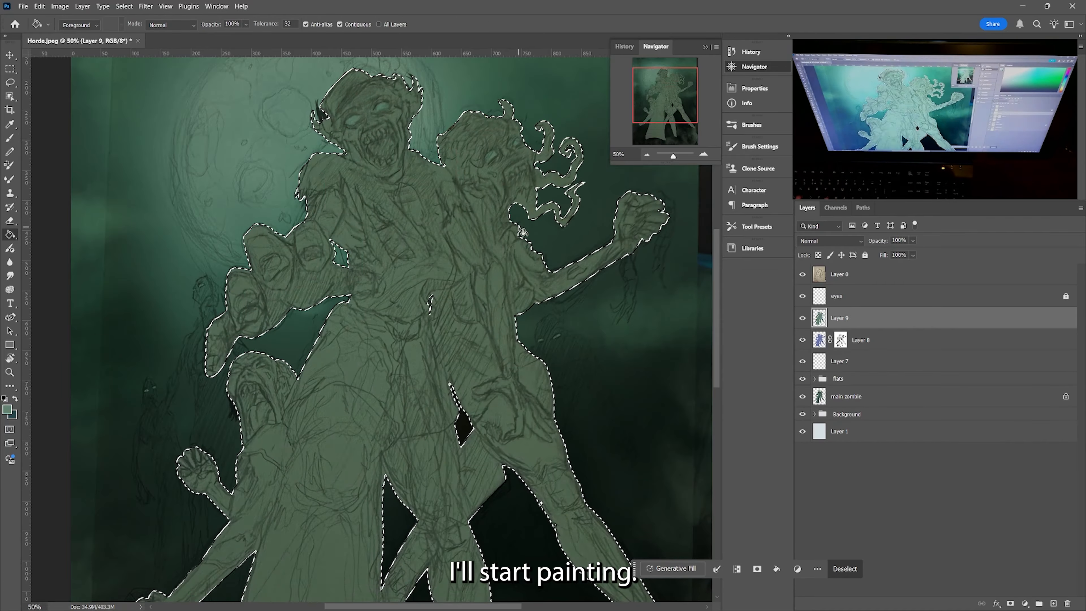
Step: Add a black mask to Layer 9 and reveal thin highlights along the main zombie's shoulders with a 15 px brush
left_click(1008, 603, "alt")
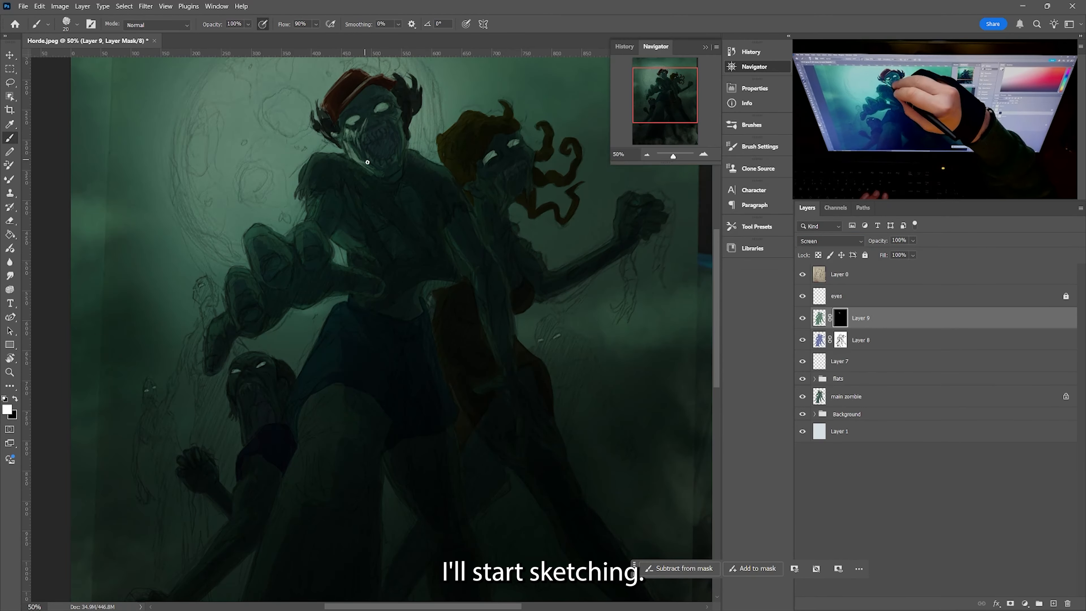
key("bracketleft")
mouse_move(314, 157)
left_mouse_down()
mouse_move(300, 183)
mouse_move(349, 145)
left_mouse_up()
left_click_drag(424, 160, 453, 176)
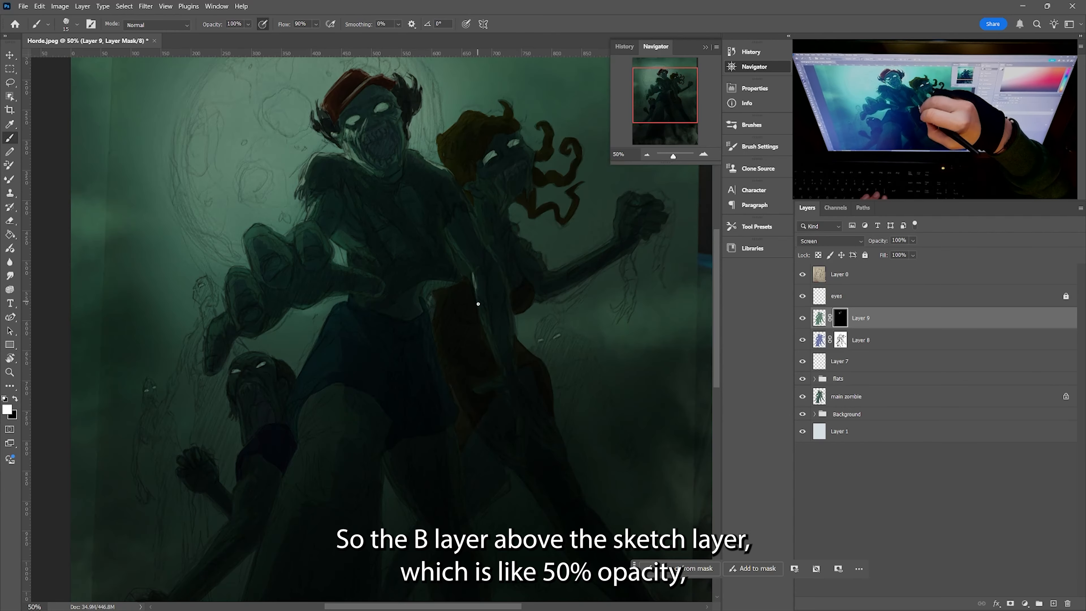
Step: Reveal highlights on Layer 9's mask along the main zombie's forearm and the fingers of the reaching hand, enlarging the brush to 25 px
left_click_drag(474, 273, 479, 308)
left_click_drag(345, 244, 360, 249)
mouse_move(295, 245)
left_mouse_down()
mouse_move(319, 228)
mouse_move(246, 244)
left_mouse_up()
key("bracketright")
key("bracketright")
left_click_drag(229, 295, 249, 269)
key("x")
mouse_move(233, 278)
left_mouse_down()
mouse_move(257, 287)
mouse_move(236, 276)
left_mouse_up()
key("x")
left_click_drag(210, 338, 222, 323)
Step: Paint highlights on Layer 9's mask along the female zombie's hair and its loose curls
left_click_drag(441, 144, 448, 160)
left_click_drag(455, 124, 445, 144)
left_click_drag(475, 122, 465, 139)
left_click_drag(537, 127, 548, 124)
left_click_drag(549, 130, 546, 146)
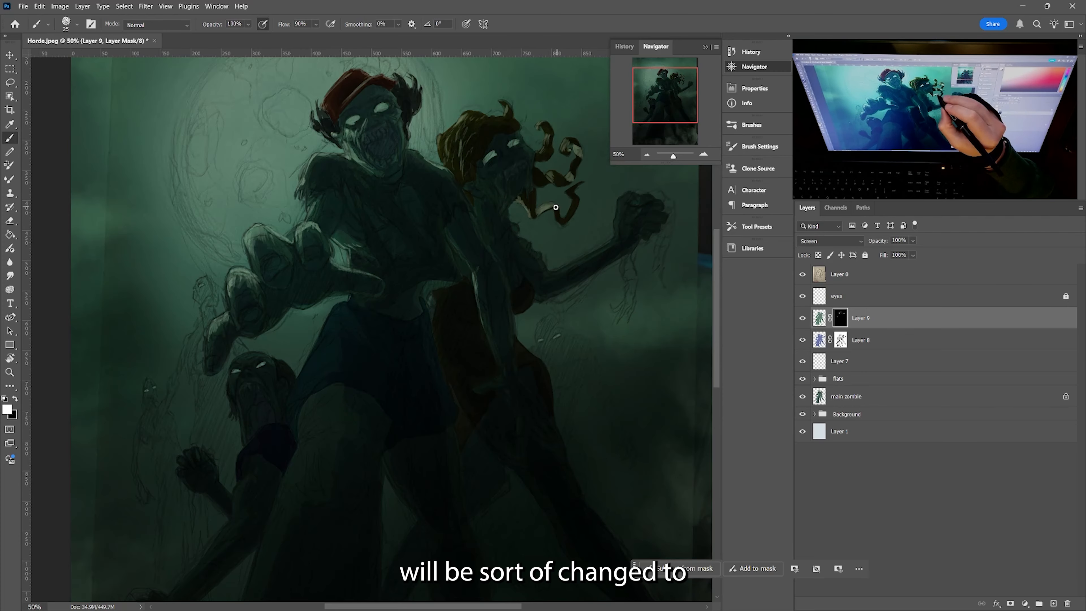
left_click_drag(582, 183, 569, 192)
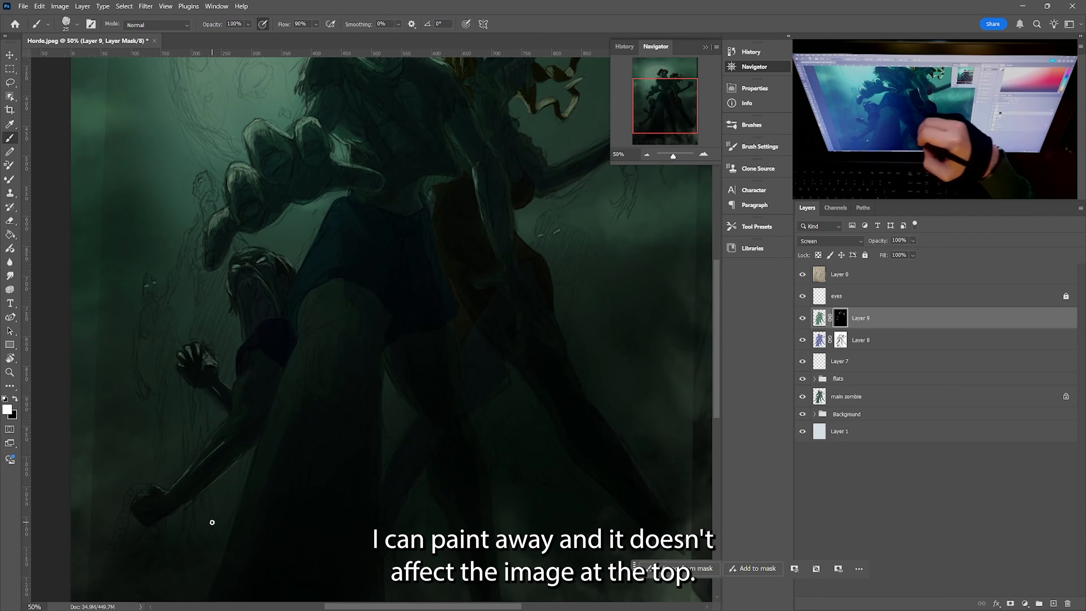
Step: Paint highlights on Layer 9's mask over the small zombie and the female zombie's outstretched arm and fist
left_click_drag(294, 282, 324, 225)
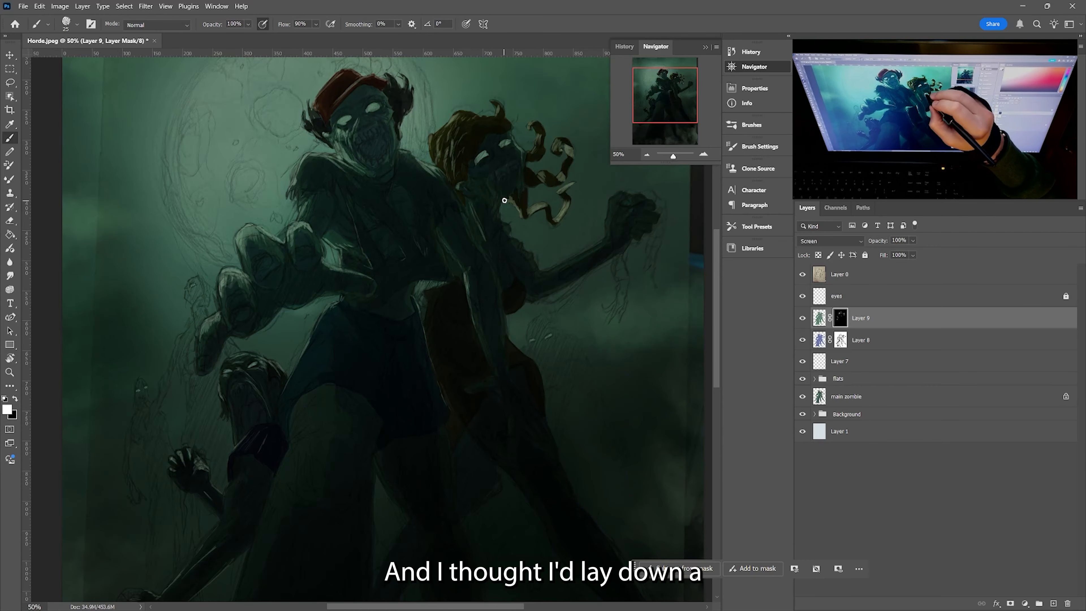
left_click_drag(537, 273, 606, 241)
left_click_drag(620, 192, 606, 238)
left_click_drag(626, 230, 632, 228)
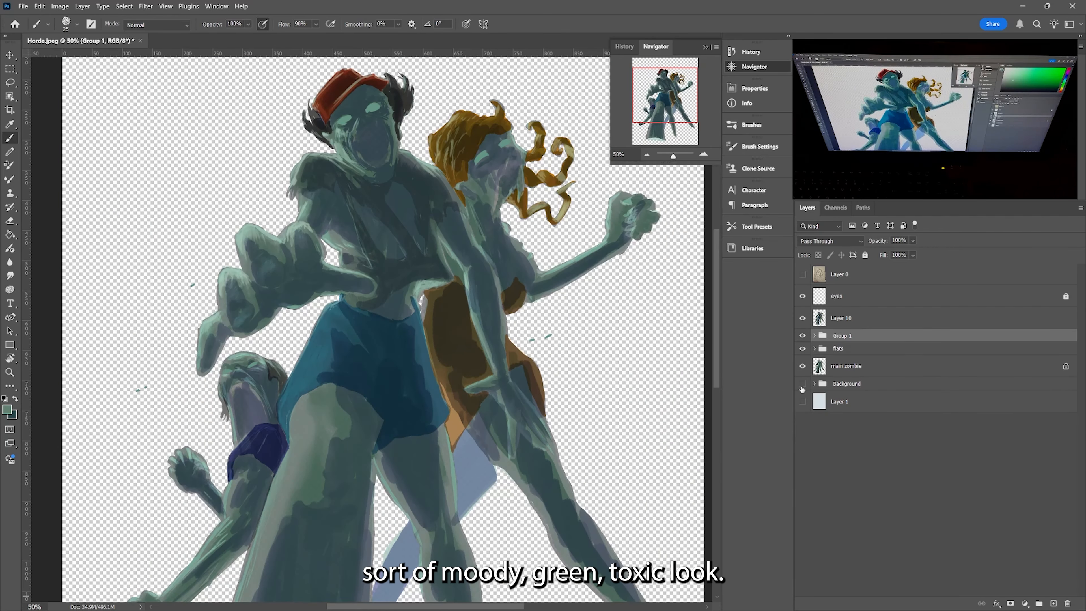
Step: Show the Background group again and set the Layer 10 copy's blend mode to Multiply
left_click(803, 383)
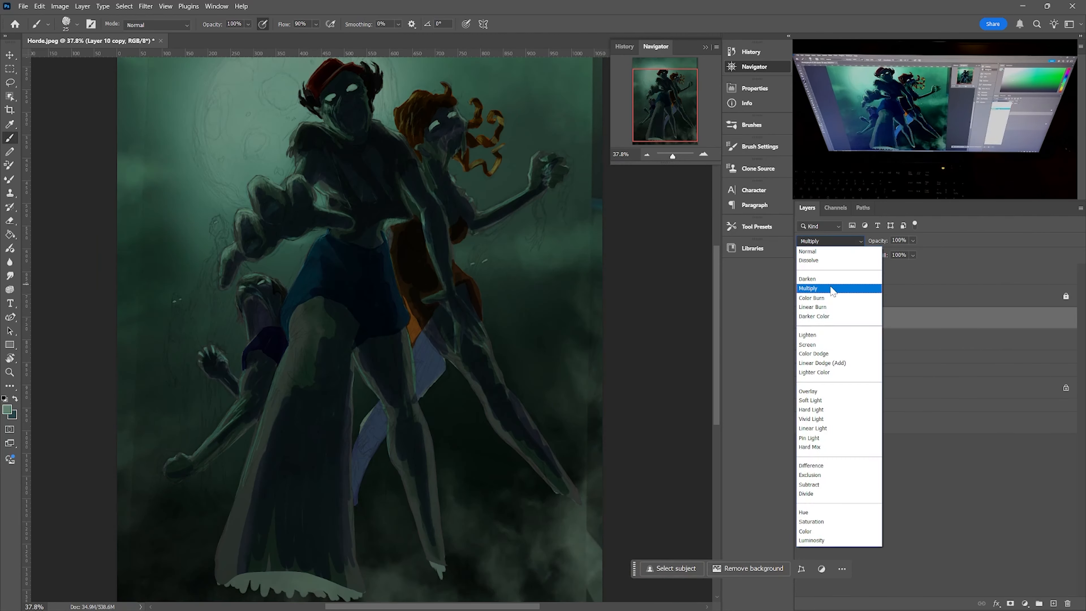
left_click(825, 286)
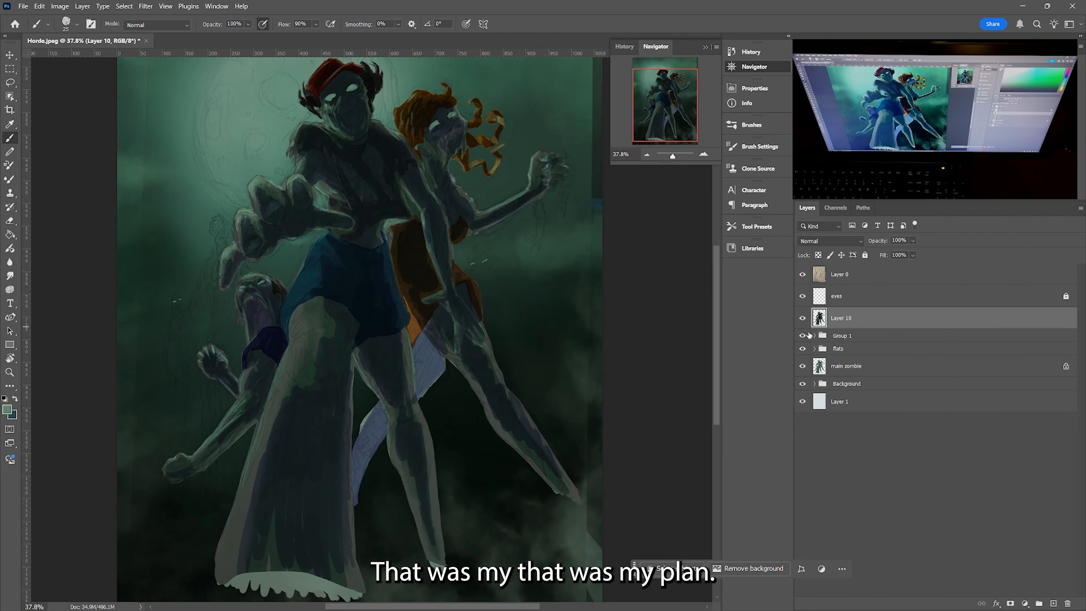
Step: Outline a tall background zombie behind the reaching hand in black on the "other zombies" layer
left_click(847, 340)
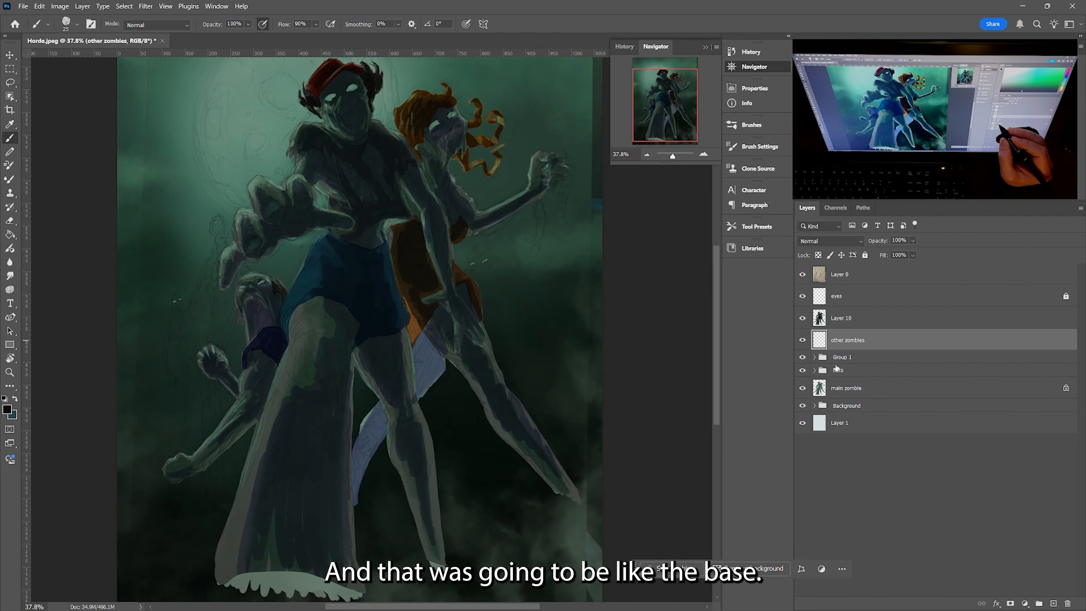
mouse_move(448, 100)
left_mouse_down()
mouse_move(477, 54)
mouse_move(486, 124)
left_mouse_up()
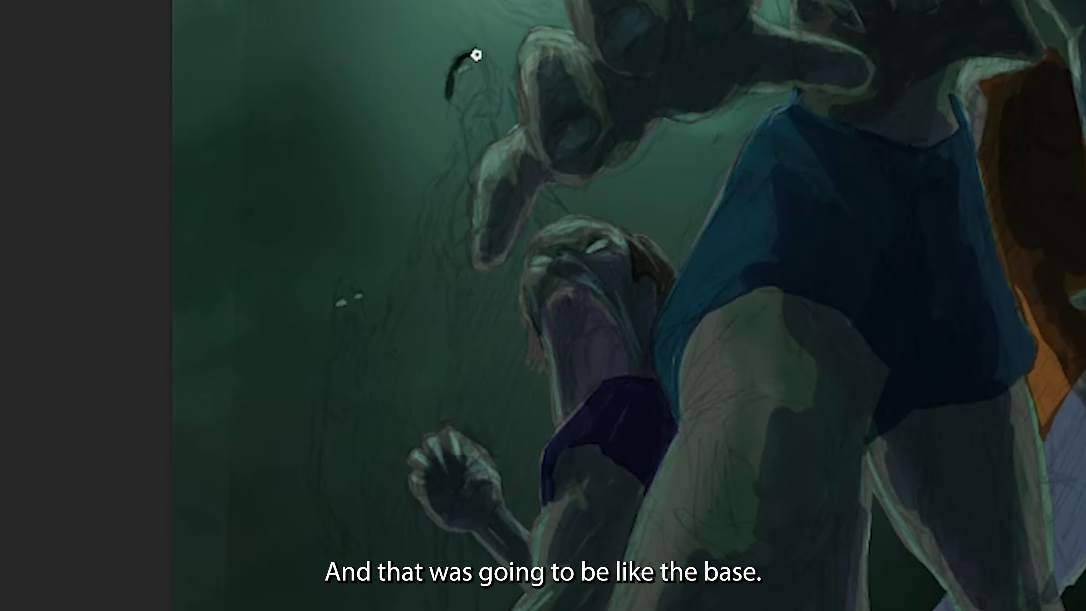
mouse_move(447, 92)
left_mouse_down()
mouse_move(424, 206)
mouse_move(373, 350)
left_mouse_up()
left_click_drag(452, 215, 380, 382)
left_click_drag(438, 252, 442, 428)
left_click_drag(546, 186, 568, 213)
left_click_drag(420, 502, 417, 608)
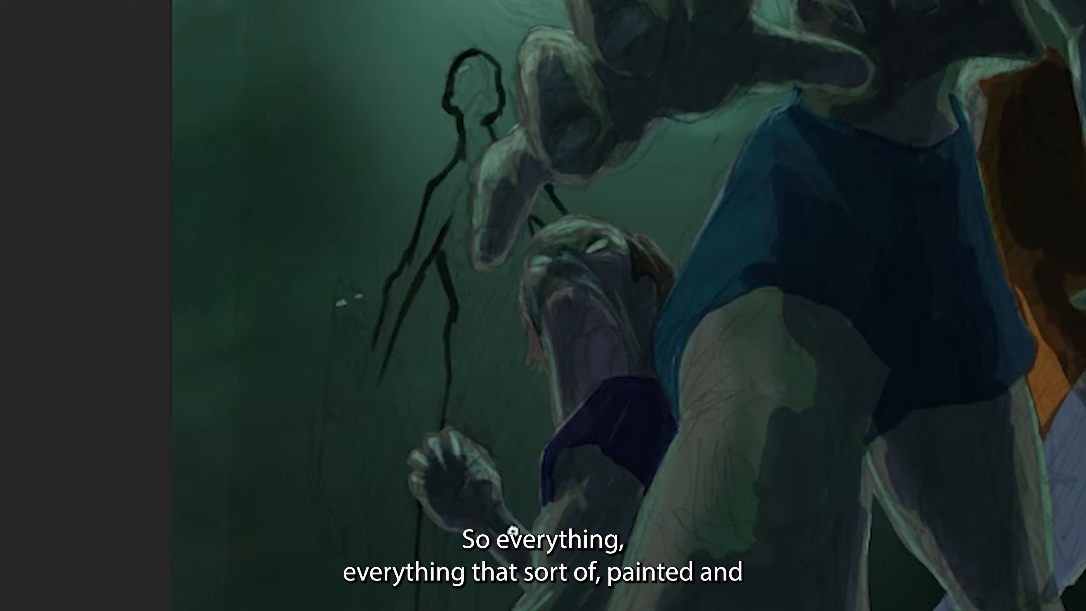
Step: Paint the short background zombie as a solid black silhouette around its eyes and continue filling the tall figure behind it
mouse_move(362, 310)
left_mouse_down()
mouse_move(307, 466)
mouse_move(353, 321)
left_mouse_up()
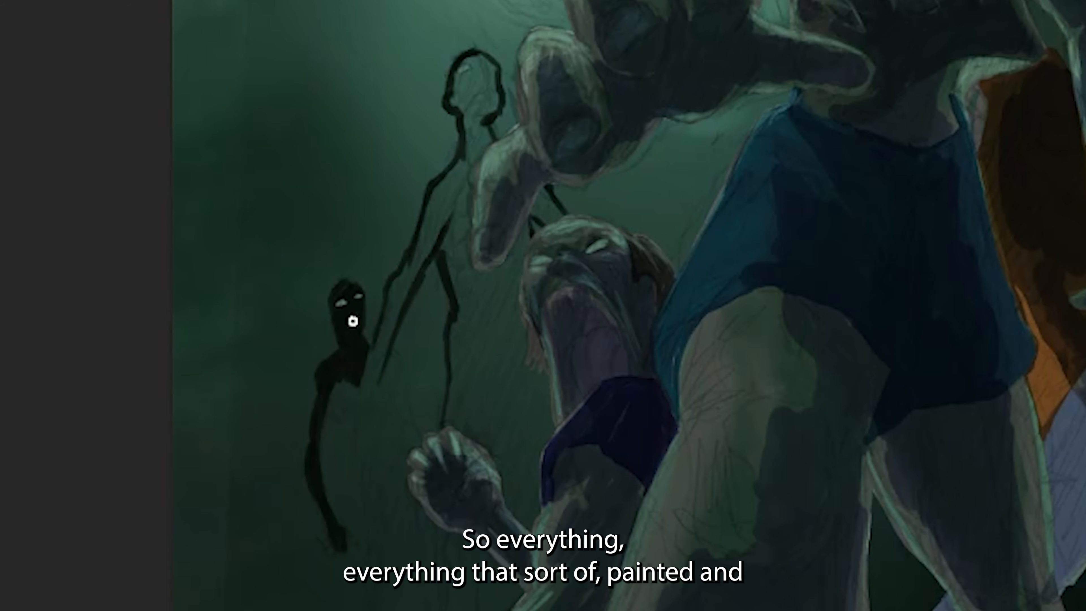
left_click_drag(328, 390, 367, 437)
left_click_drag(372, 441, 366, 584)
left_click_drag(401, 513, 398, 572)
left_click_drag(379, 353, 422, 438)
left_click_drag(440, 530, 445, 609)
left_click(402, 412)
key("ctrl+z")
left_click_drag(385, 377, 419, 526)
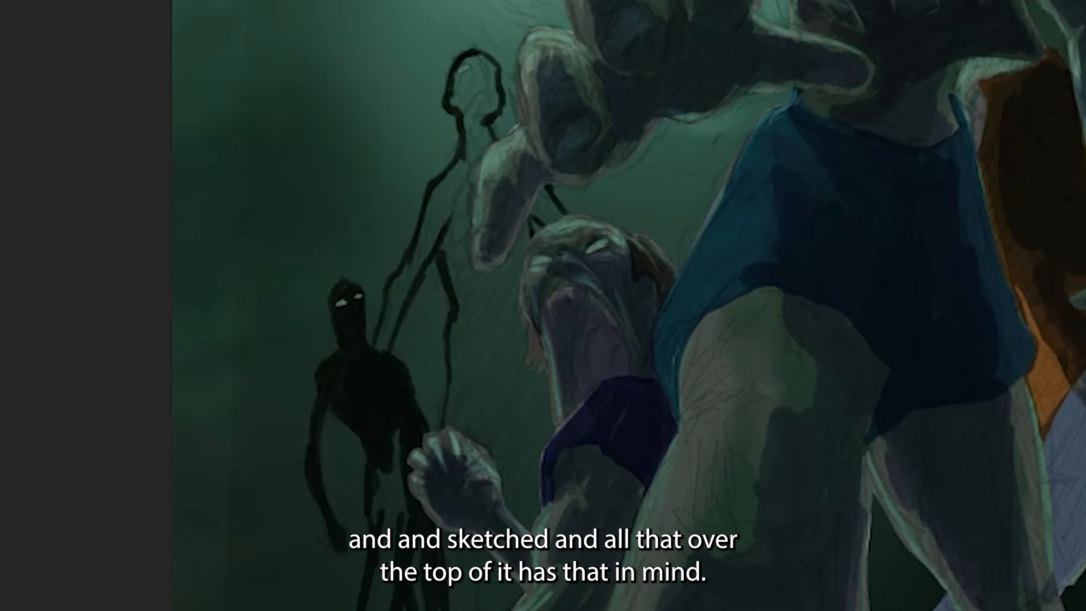
mouse_move(397, 334)
left_mouse_down()
mouse_move(487, 80)
mouse_move(468, 463)
left_mouse_up()
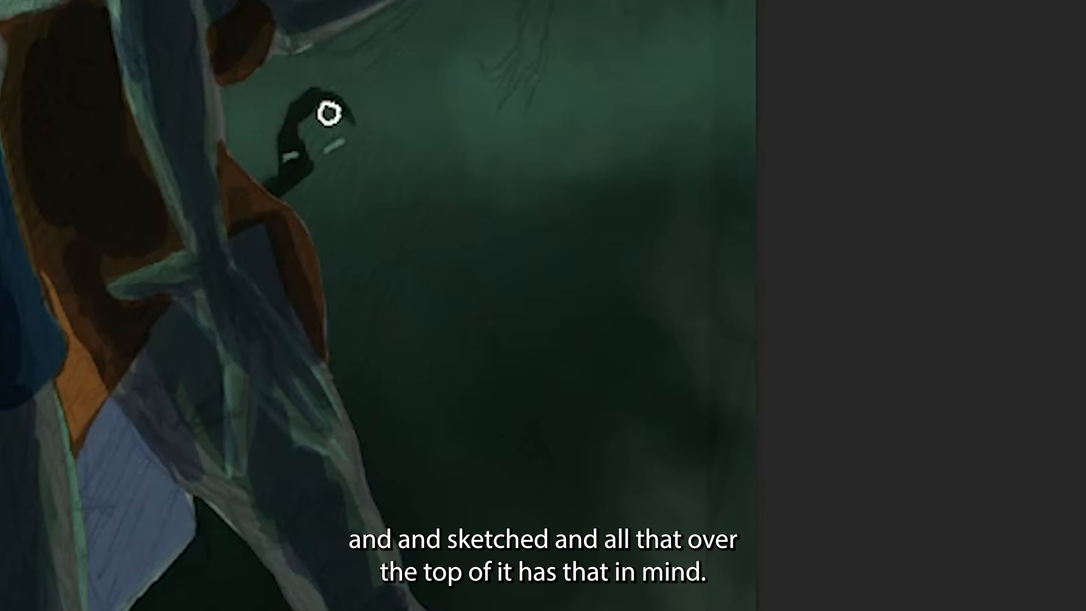
Step: Paint a black zombie silhouette with a hanging arm behind the female zombie, leaving its eyes uncovered
mouse_move(329, 114)
left_mouse_down()
mouse_move(366, 219)
mouse_move(401, 239)
mouse_move(508, 364)
mouse_move(444, 265)
mouse_move(522, 441)
mouse_move(548, 475)
left_mouse_up()
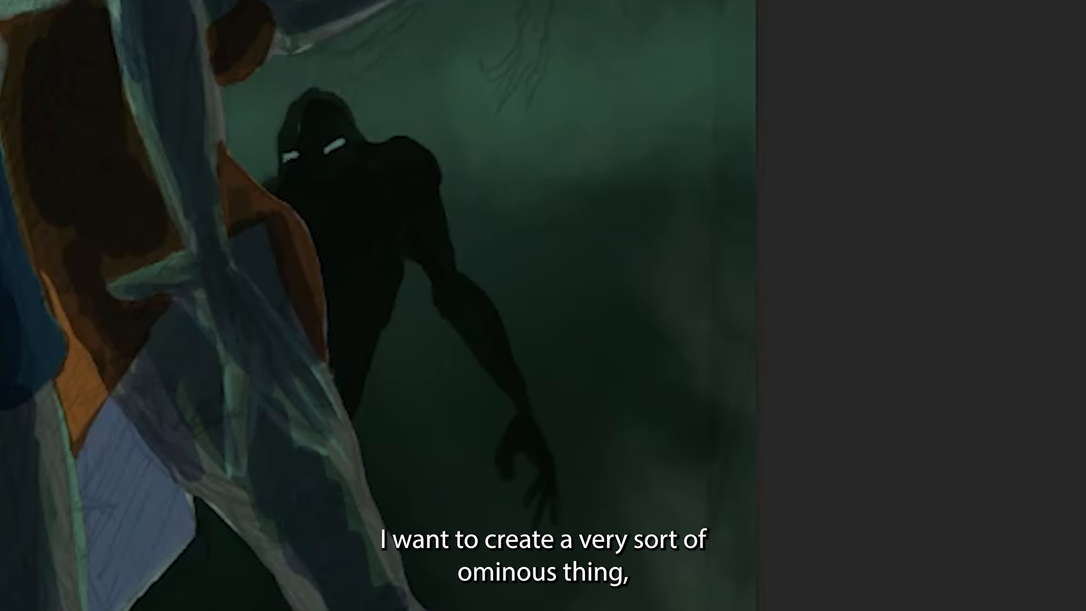
left_click(299, 216)
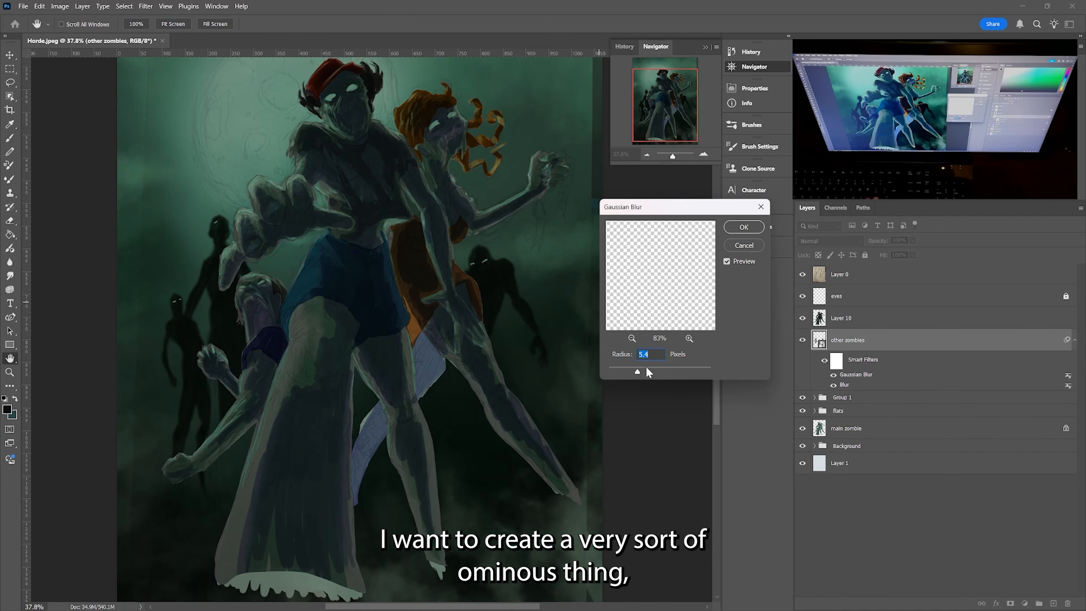
Step: Apply a Gaussian Blur to the "other zombies" layer and lower its opacity to 92%
left_click_drag(647, 369, 645, 370)
left_click(744, 228)
left_click(913, 240)
left_click_drag(916, 254, 910, 255)
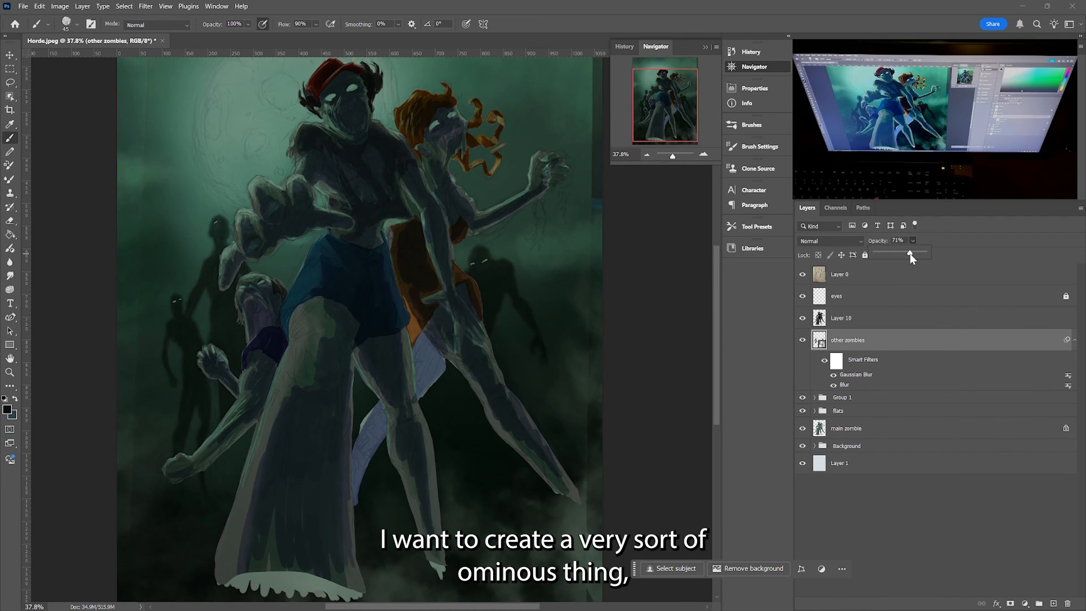
left_click(647, 155)
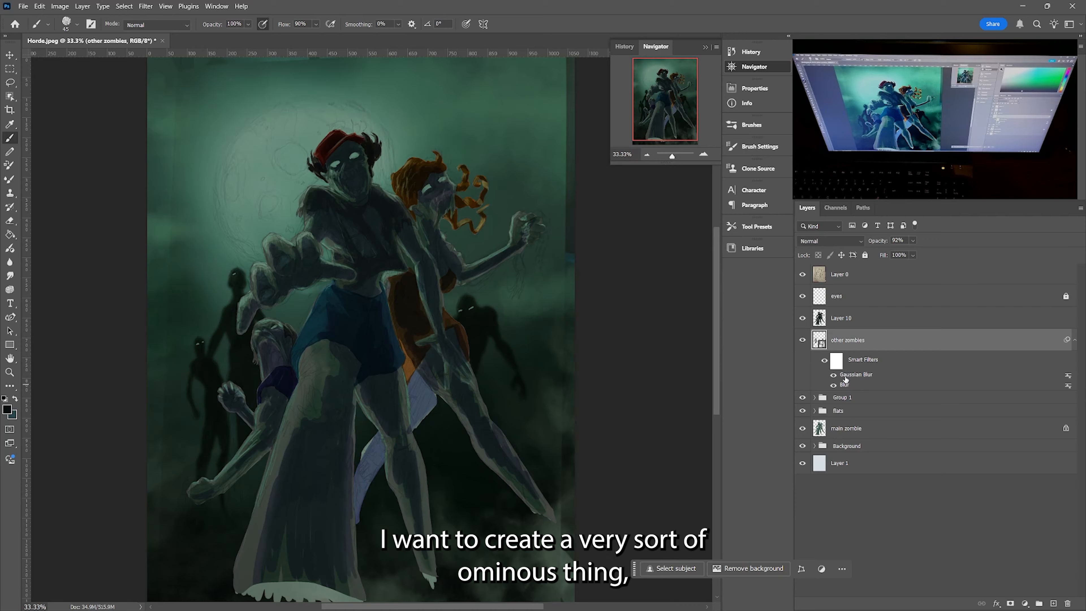
Step: Move Layer 10 and the "other zombies" layer into the Background group, beneath Layer 3
left_click(917, 446)
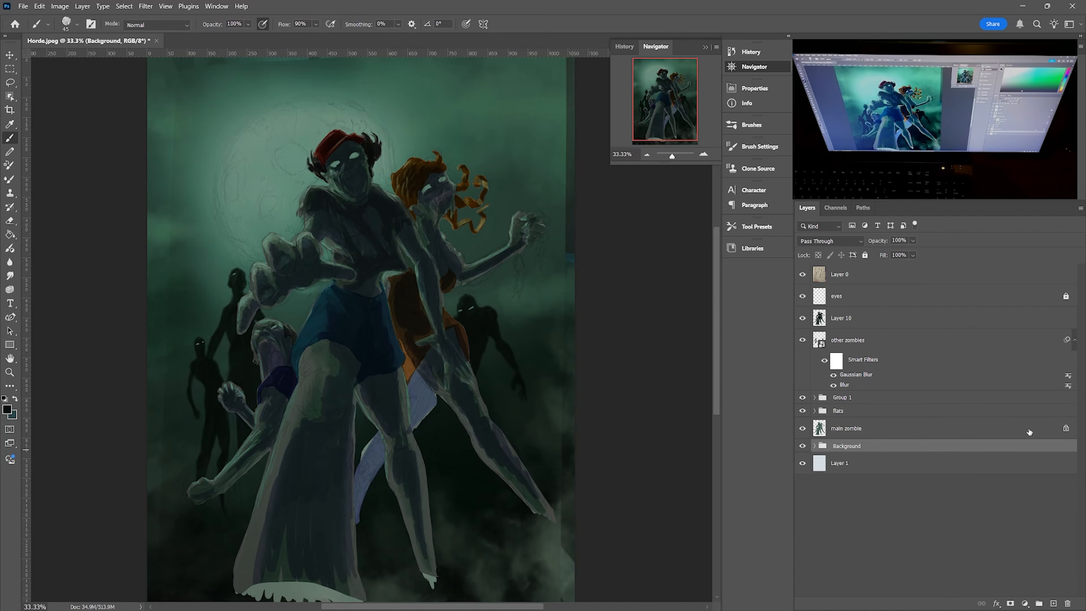
left_click(970, 273)
left_click(913, 255)
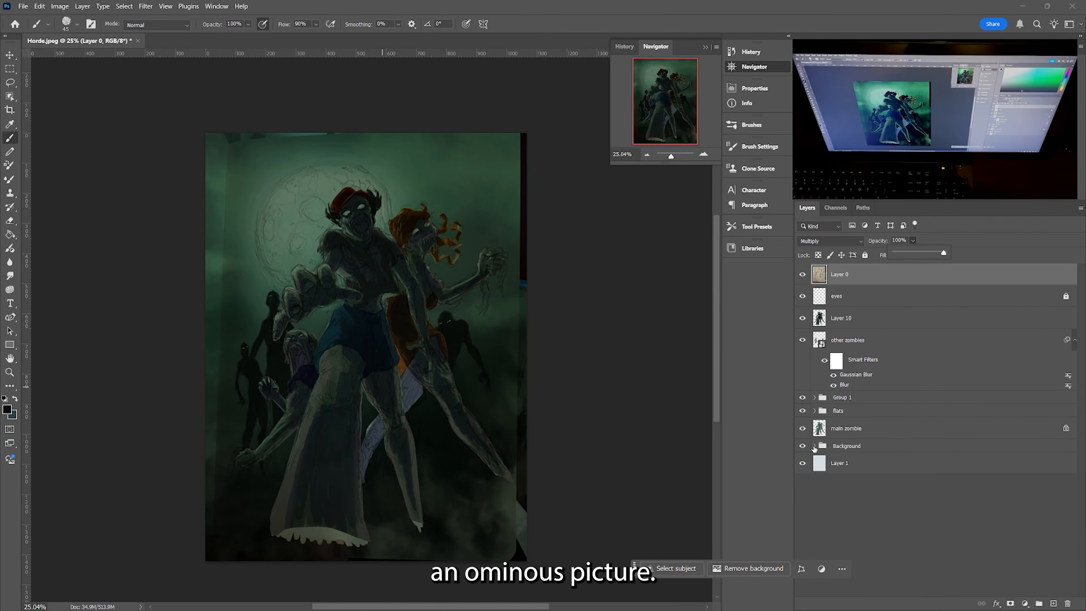
left_click(815, 446)
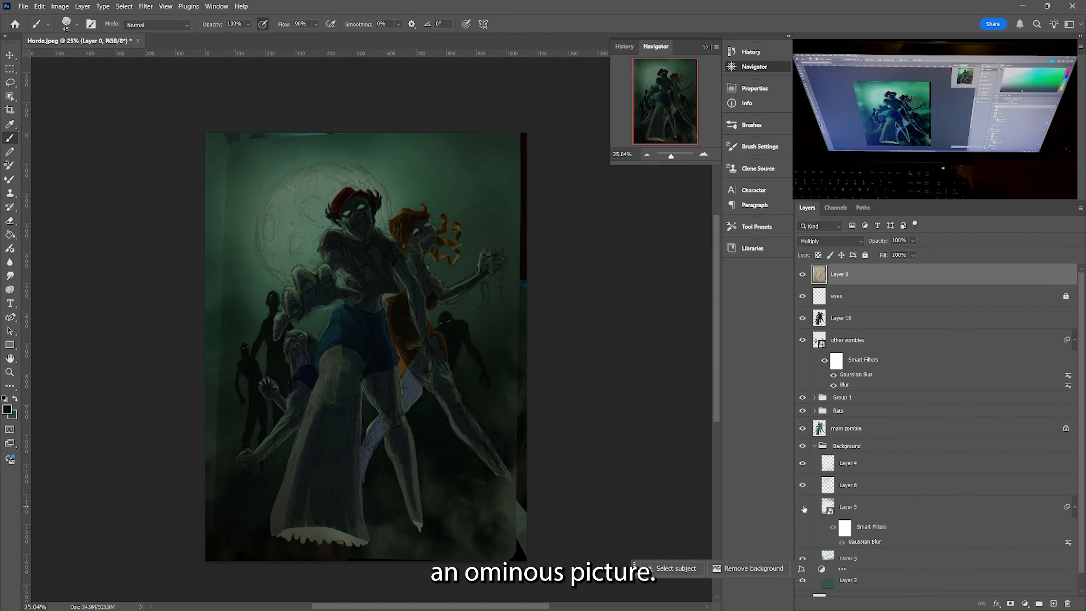
scroll(851, 311, "down", 1)
left_click_drag(850, 309, 850, 553)
left_click_drag(850, 303, 851, 553)
scroll(853, 385, "up", 1)
Step: Set the blend mode of Layer 0, the sketch layer, to Overlay
left_click(851, 274)
left_click(851, 240)
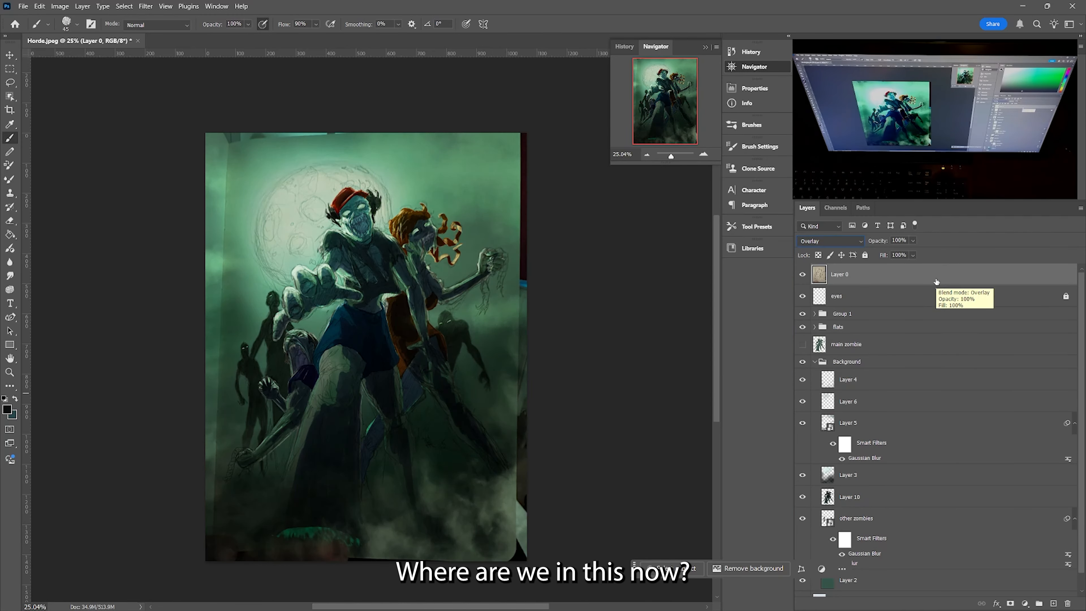
key("i")
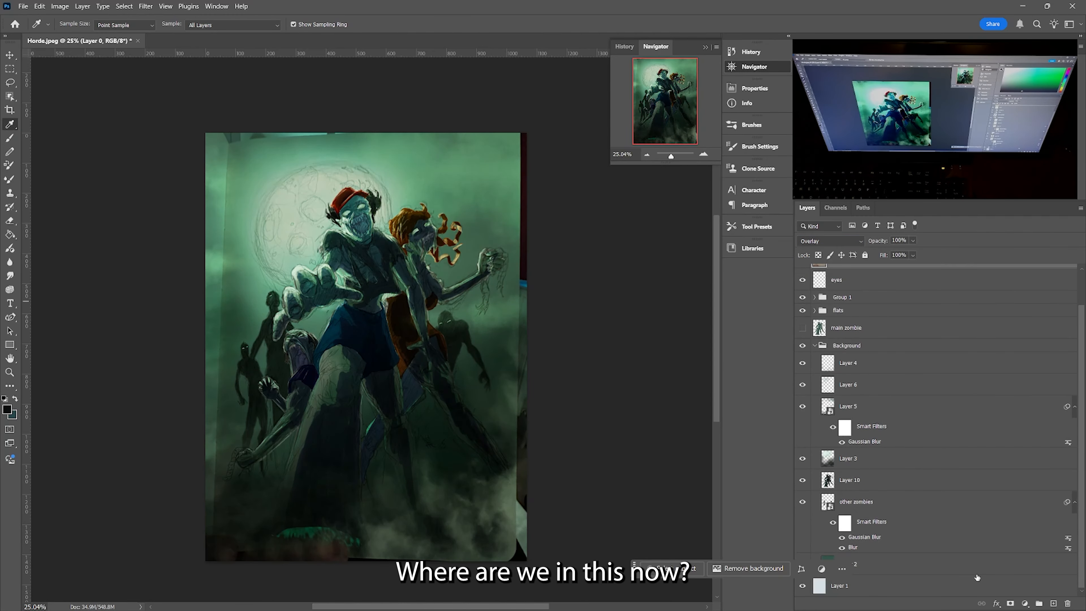
Step: Smooth the background's right border and the mist around the lower legs with the Mixer Brush on Layer 11
key("b")
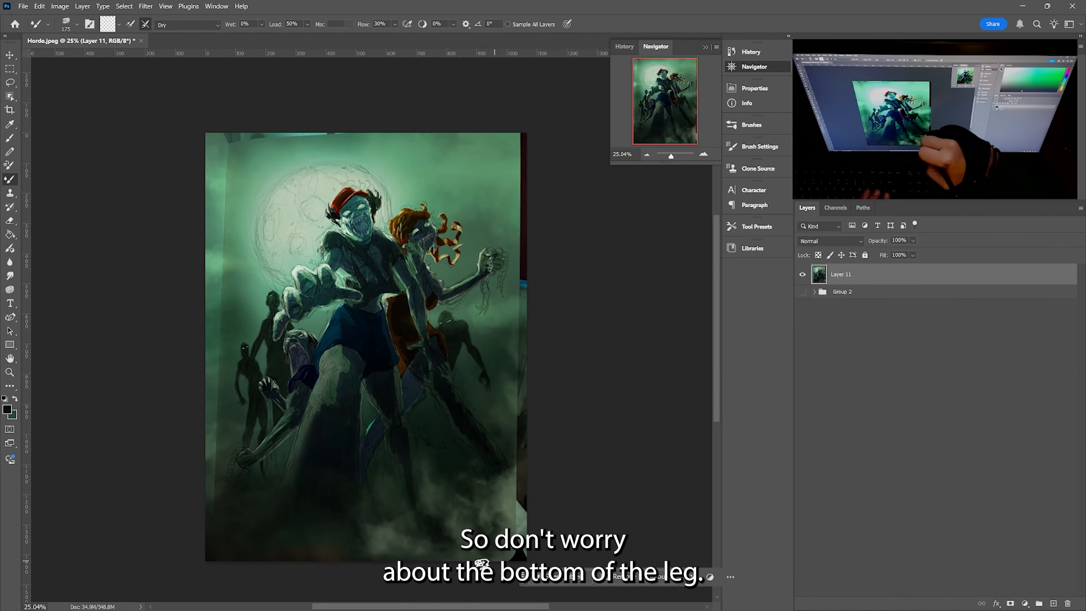
mouse_move(528, 499)
left_mouse_down()
mouse_move(527, 262)
mouse_move(509, 217)
mouse_move(512, 150)
mouse_move(521, 306)
left_mouse_up()
key("[")
key("[")
left_click_drag(504, 462, 472, 443)
key("]")
key("]")
key("]")
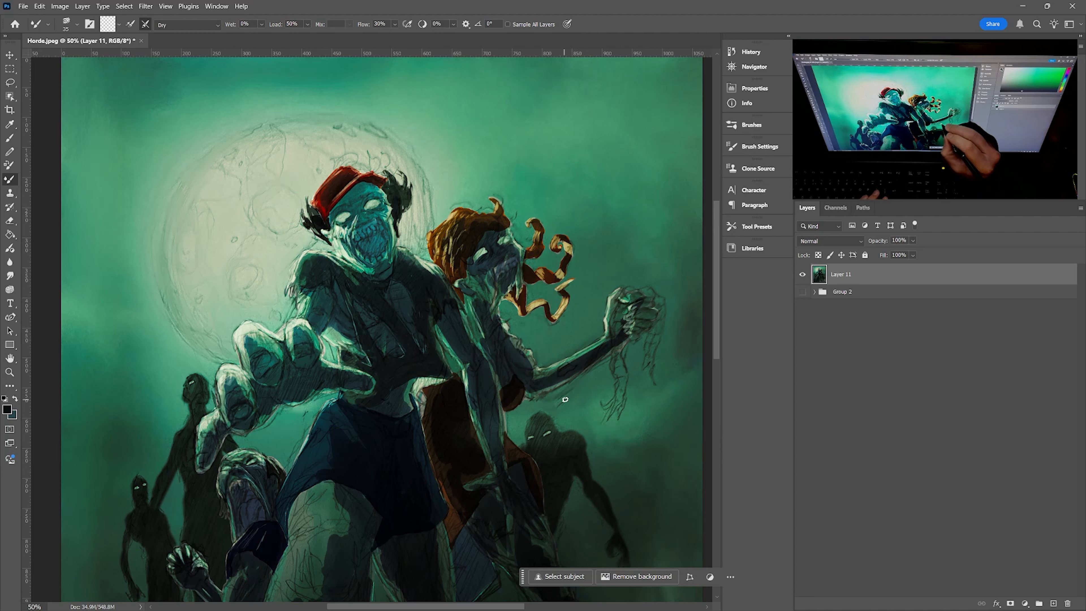
Step: Blend the shading on the main zombie's shoulder and arm and on the female zombie with a finer Mixer Brush
key("[")
key("[")
key("[")
left_click_drag(421, 263, 493, 368)
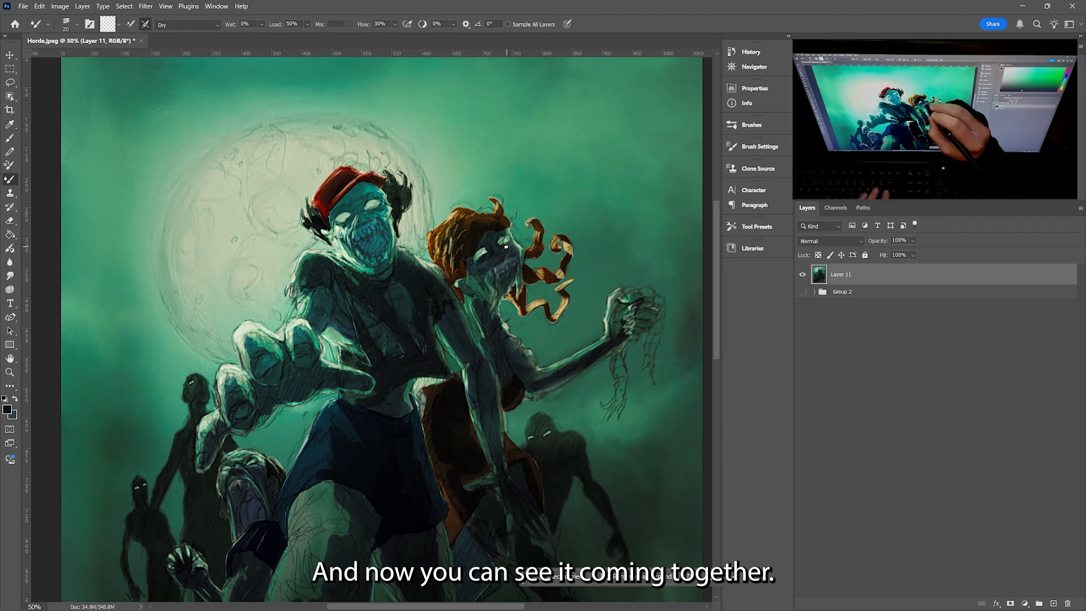
key("]")
key("]")
key("]")
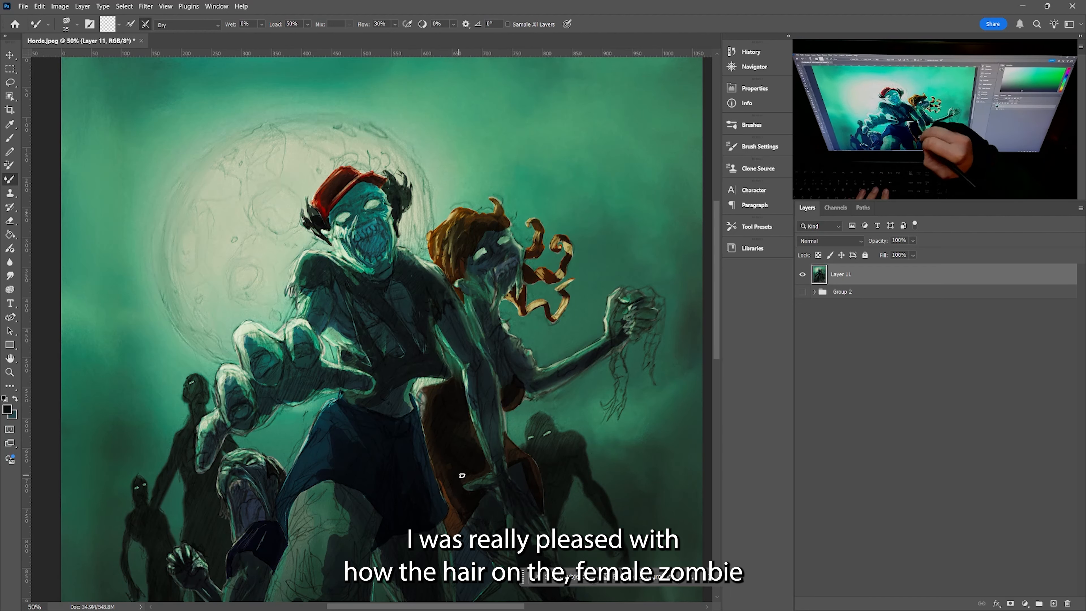
Step: Smooth the moon's sketched craters around the main zombie's head with a 50 px Mixer Brush
key("]")
key("]")
key("]")
key("]")
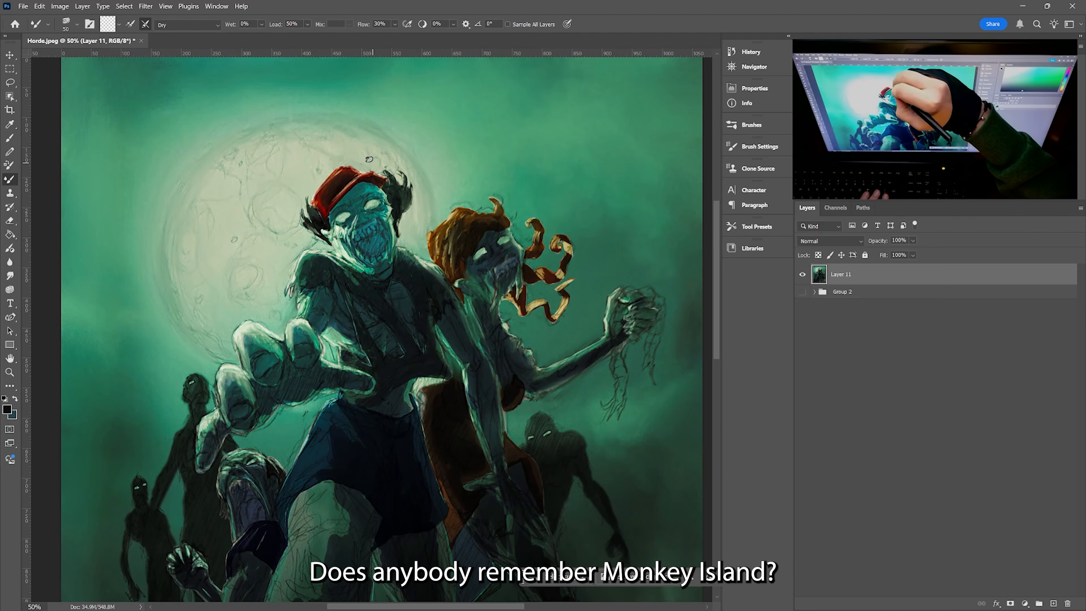
left_click_drag(372, 162, 401, 172)
mouse_move(275, 241)
left_mouse_down()
mouse_move(265, 309)
mouse_move(217, 341)
mouse_move(210, 203)
mouse_move(267, 126)
mouse_move(292, 124)
mouse_move(296, 257)
left_mouse_up()
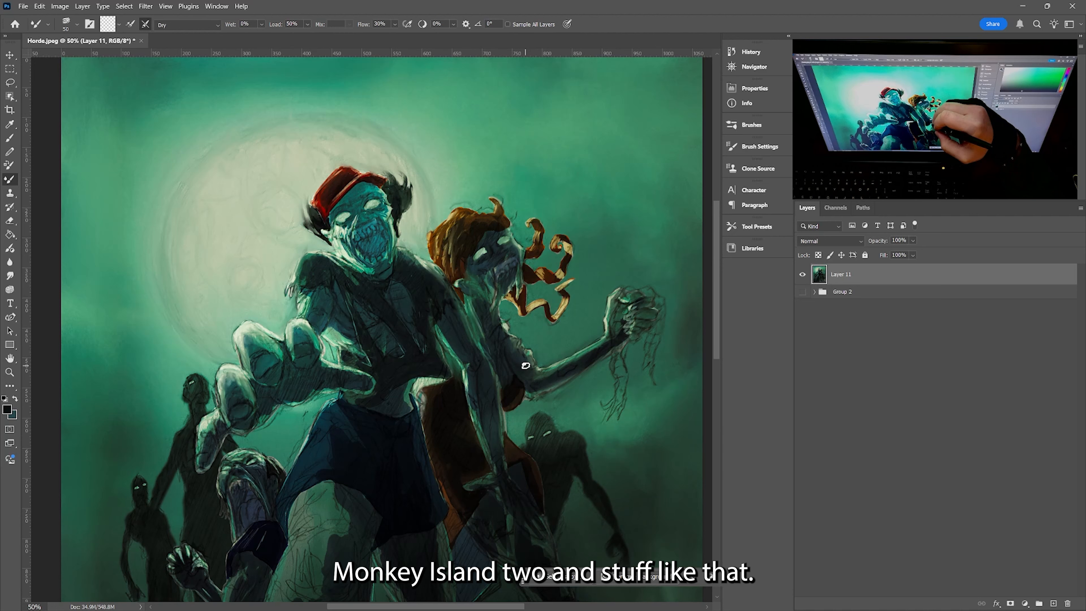
Step: Blend the sketch lines on the main zombie's face and open mouth with a Mixer Brush of about 20 px
key("bracketleft")
key("bracketleft")
key("bracketleft")
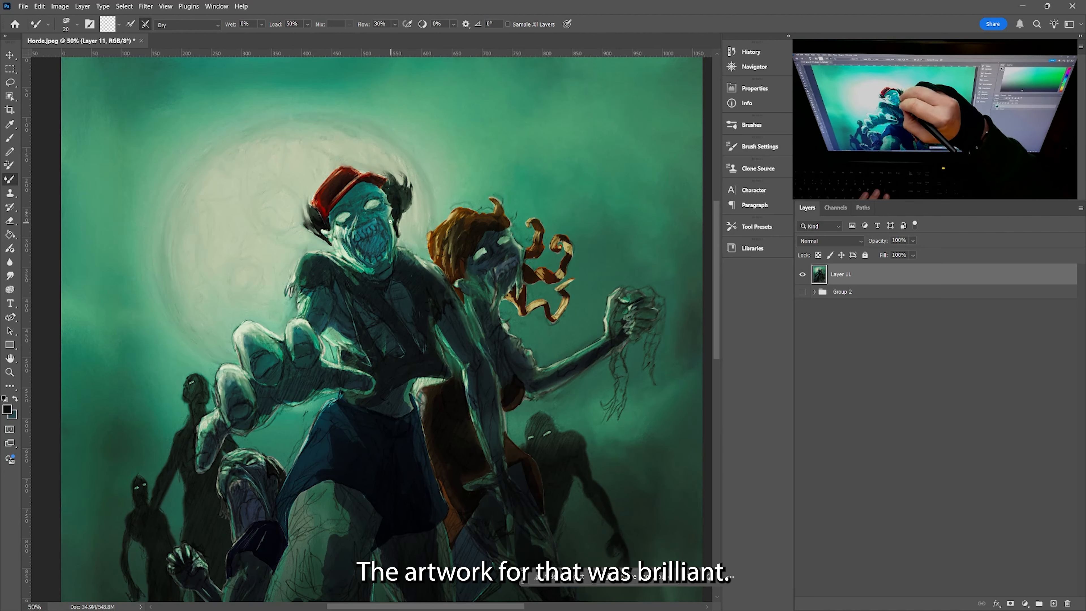
key("bracketright")
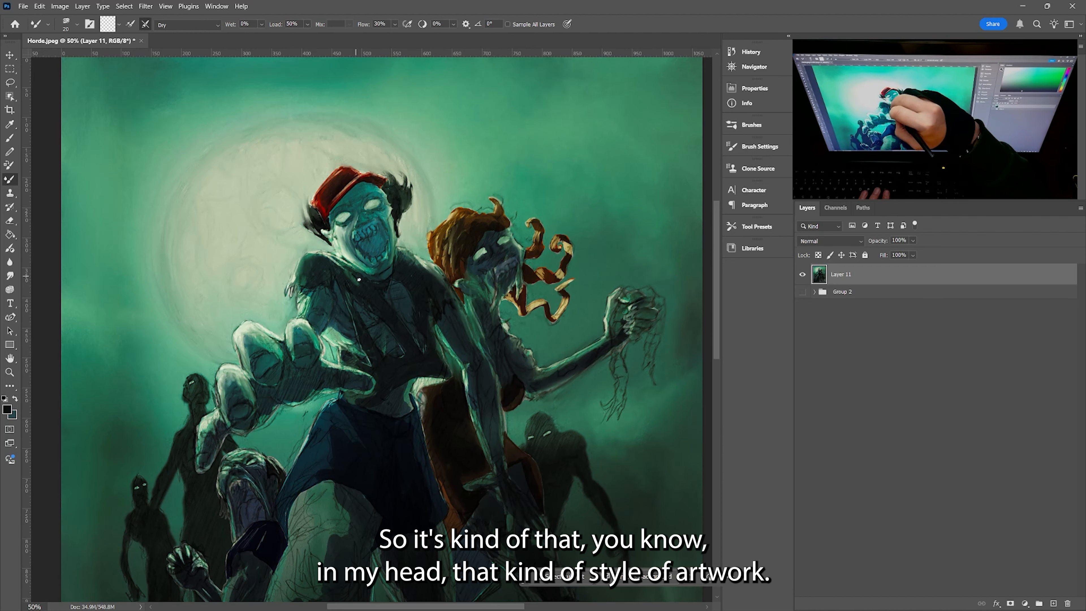
Step: Smooth the sketch lines on the main zombie's torn shirt and around the female zombie with a Mixer Brush of 25–30 px
key("bracketleft")
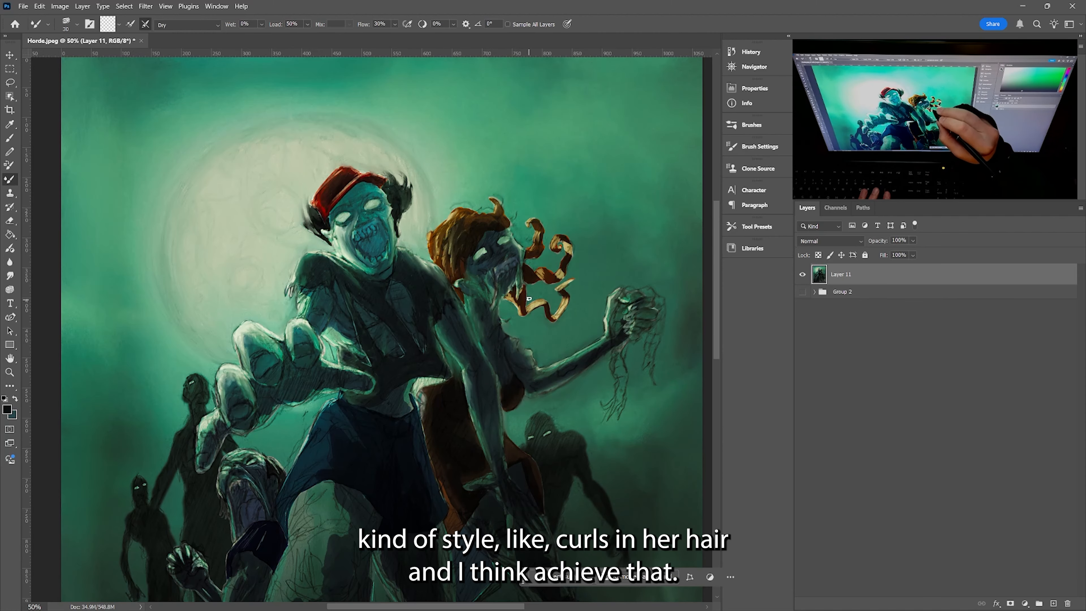
key("bracketleft")
scroll(267, 402, "down", 3)
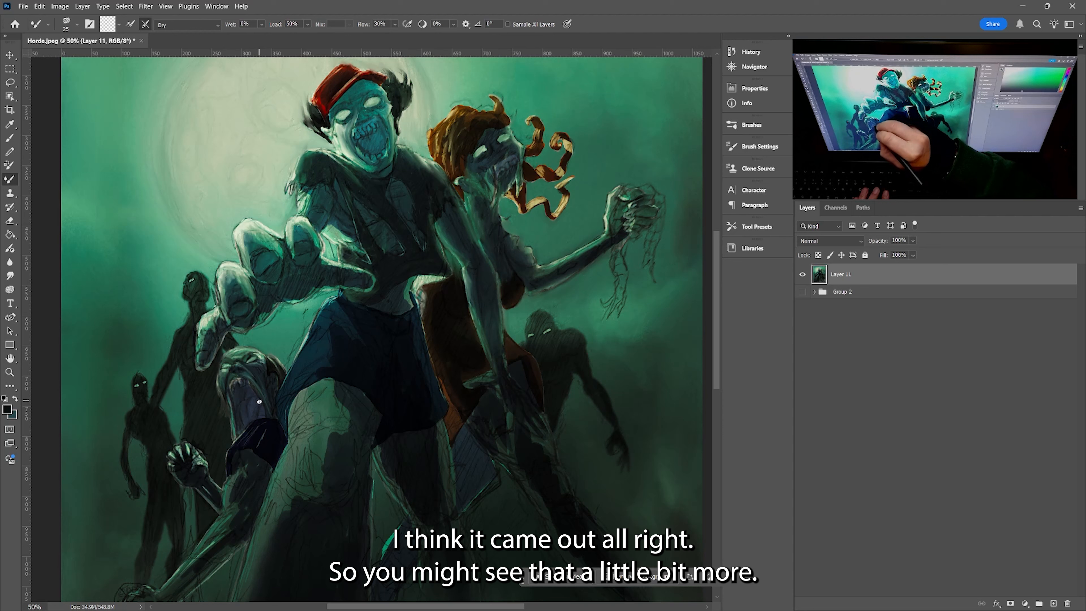
Step: Blend the main zombie's legs, knee and shorts with a Mixer Brush of about 50–60 px
key("bracketright")
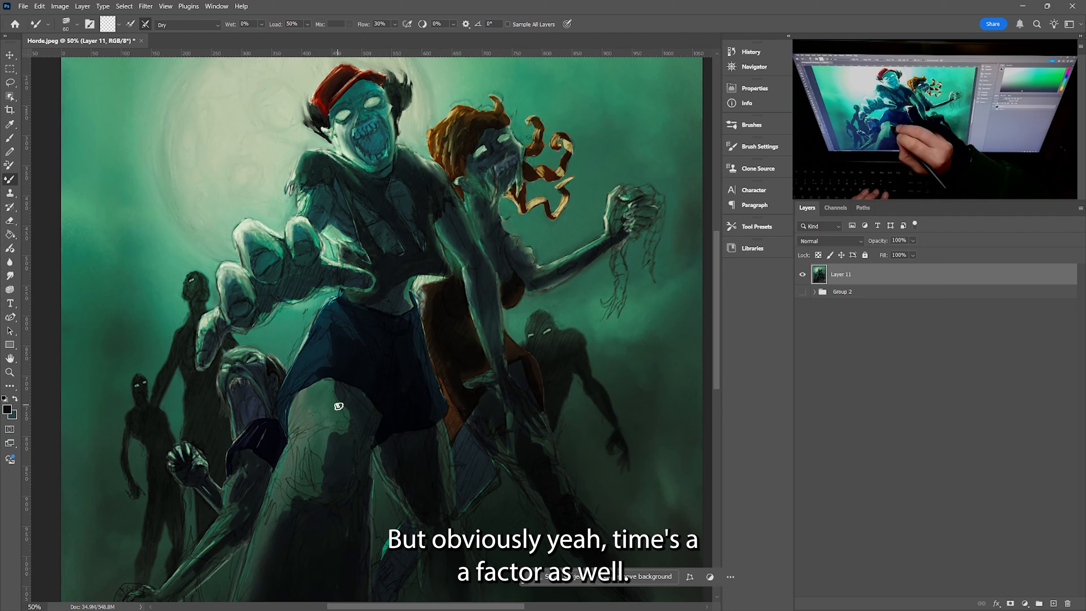
mouse_move(339, 405)
left_mouse_down()
mouse_move(318, 460)
mouse_move(325, 473)
mouse_move(285, 455)
left_mouse_up()
scroll(360, 304, "down", 3)
key("bracketright")
key("bracketright")
key("bracketright")
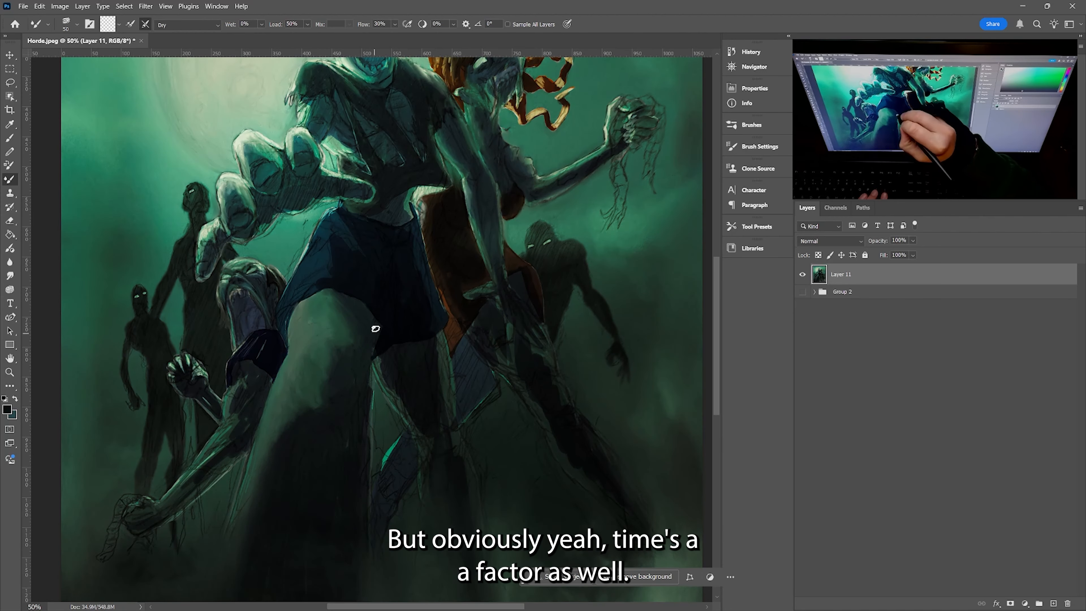
key("bracketright")
key("bracketright")
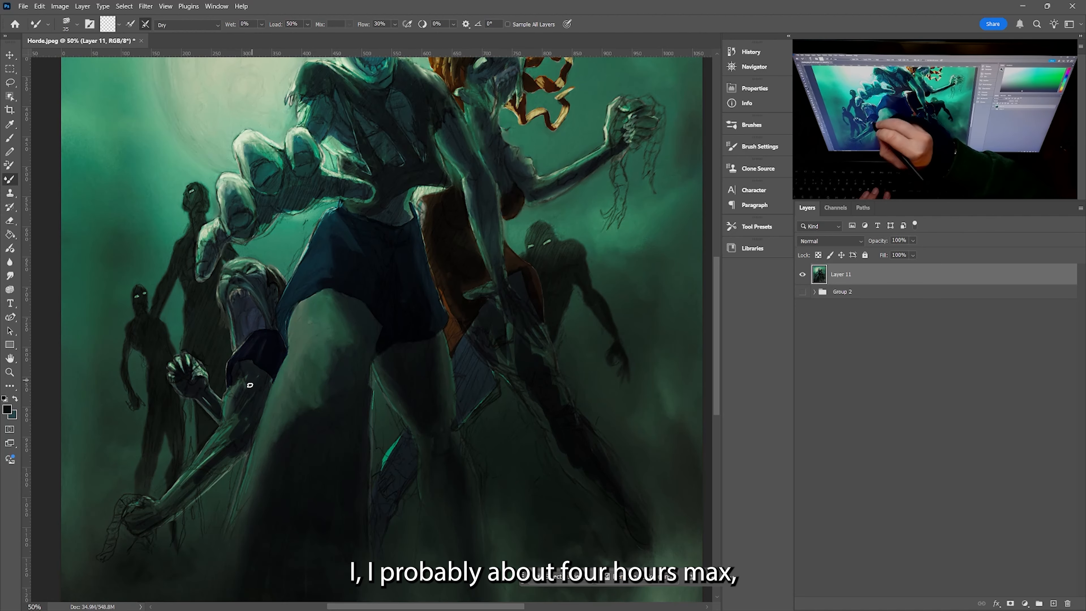
Step: Blend the crouching zombie's arm and fist and the main zombie's reaching hand with a Mixer Brush of 15 to 40 px
key("bracketleft")
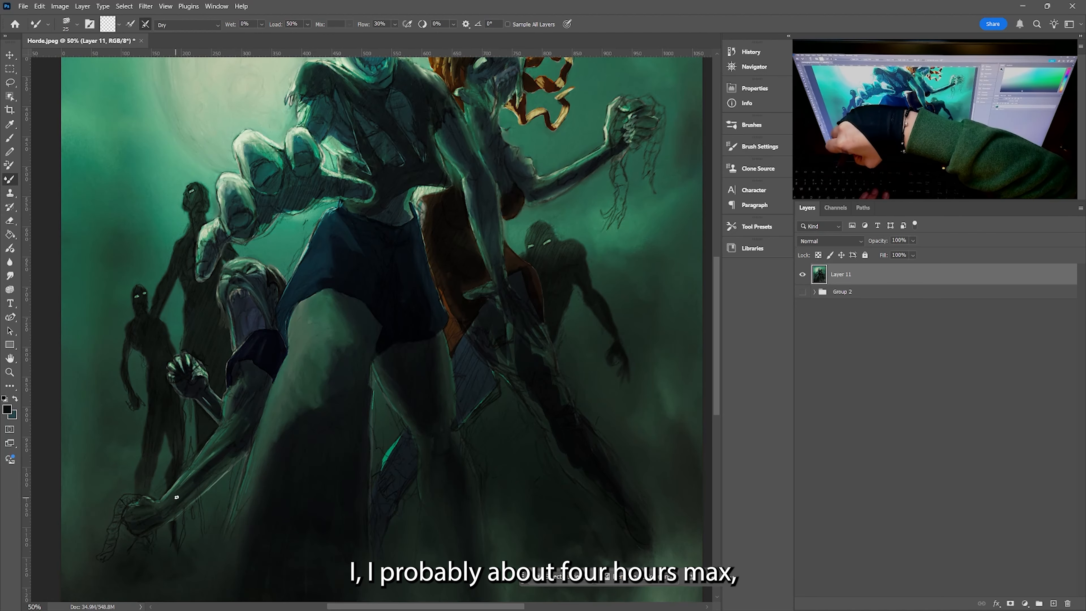
key("bracketleft")
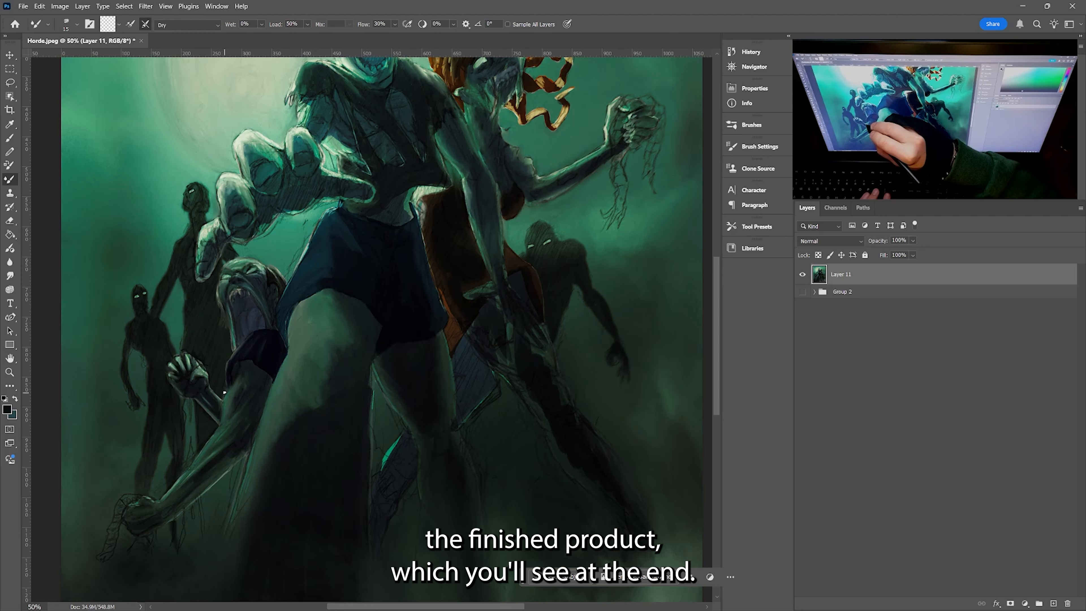
key("bracketright")
key("bracketright")
key("bracketright")
key("bracketright")
key("bracketright")
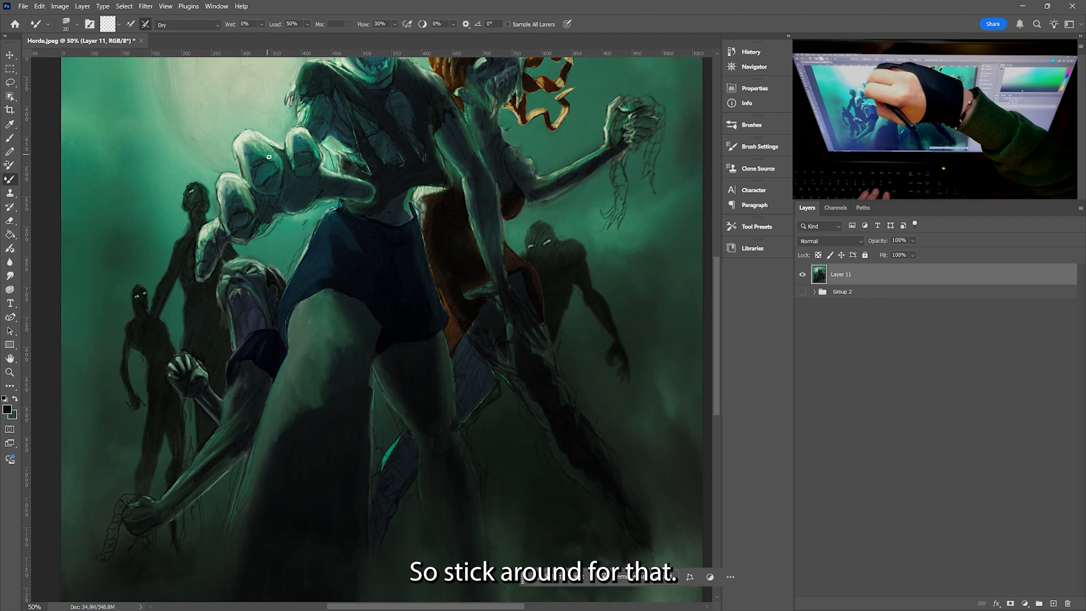
key("bracketright")
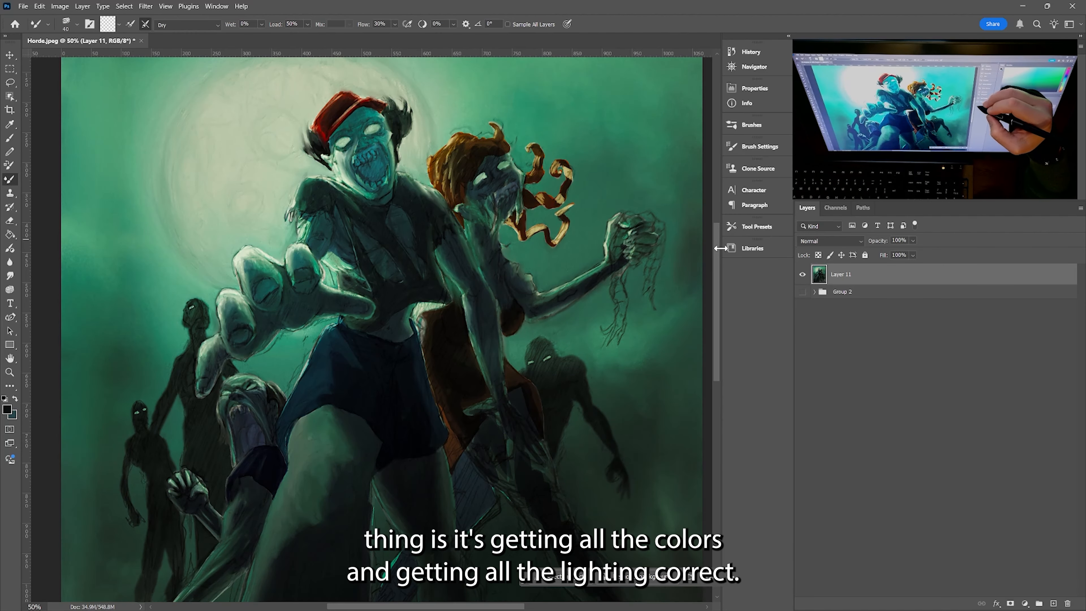
Step: Paint the main zombie's eye sockets, nose and mouth area with a fine brush and colours sampled from the face
key("bracketleft")
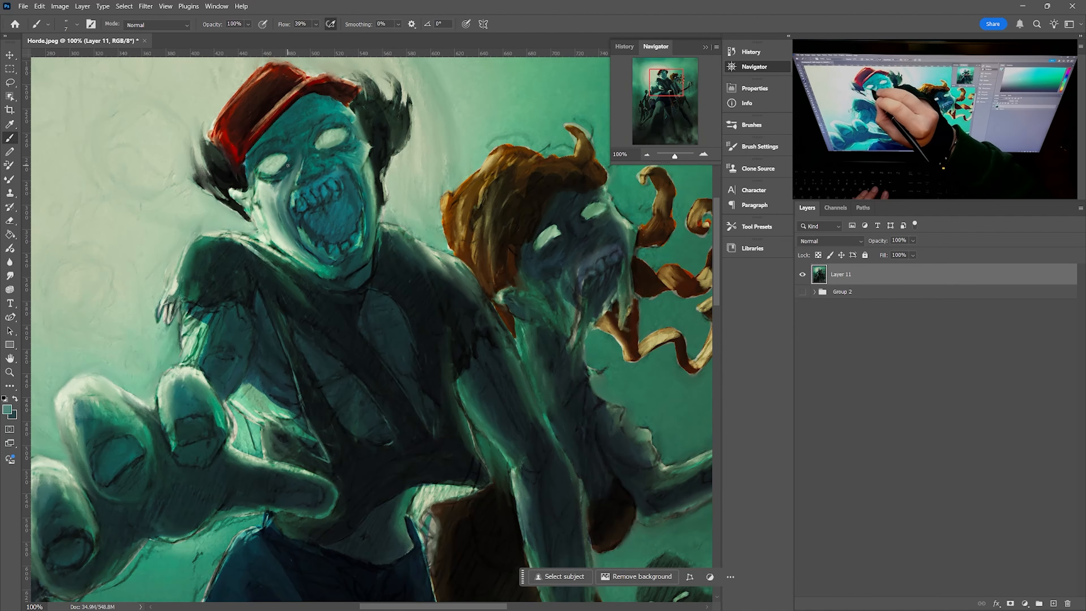
mouse_move(337, 126)
left_mouse_down()
mouse_move(370, 150)
mouse_move(315, 132)
mouse_move(283, 193)
mouse_move(305, 175)
left_mouse_up()
left_click(77, 25)
left_click(81, 281)
left_click(369, 138, "alt")
left_click(373, 132, "alt")
mouse_move(315, 158)
left_mouse_down()
mouse_move(324, 169)
mouse_move(305, 178)
left_mouse_up()
mouse_move(324, 169)
left_mouse_down()
mouse_move(316, 158)
mouse_move(330, 163)
mouse_move(289, 173)
left_mouse_up()
left_click_drag(300, 149, 351, 145)
mouse_move(323, 176)
left_mouse_down()
mouse_move(289, 207)
mouse_move(363, 232)
left_mouse_up()
left_click_drag(291, 210, 297, 240)
Step: Blend the main zombie's face with the Mixer Brush and refine the teeth and open mouth with the Brush tool
key("shift+b")
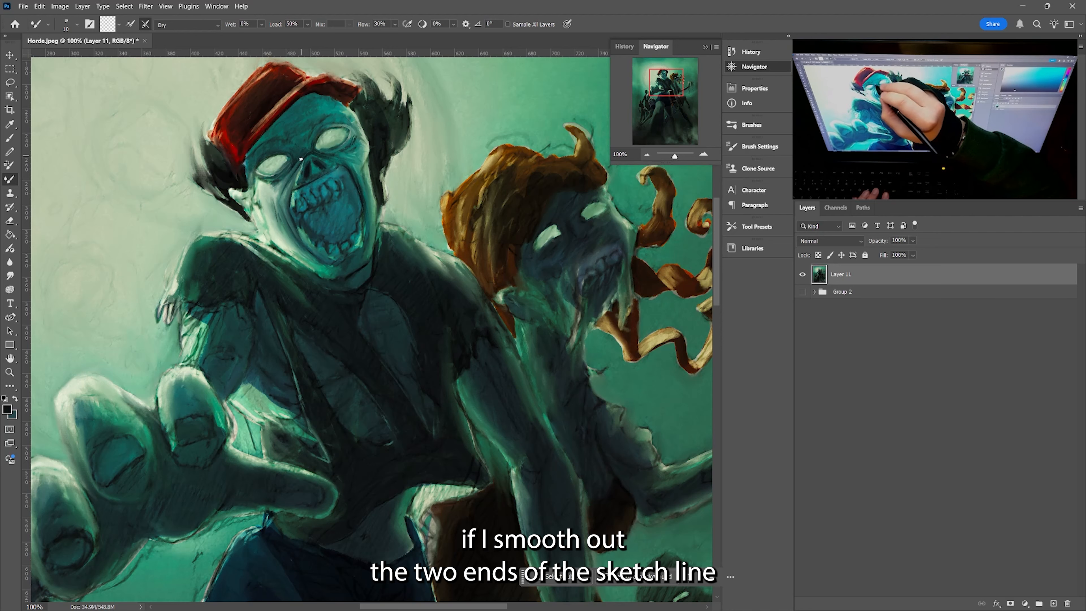
key("shift+b")
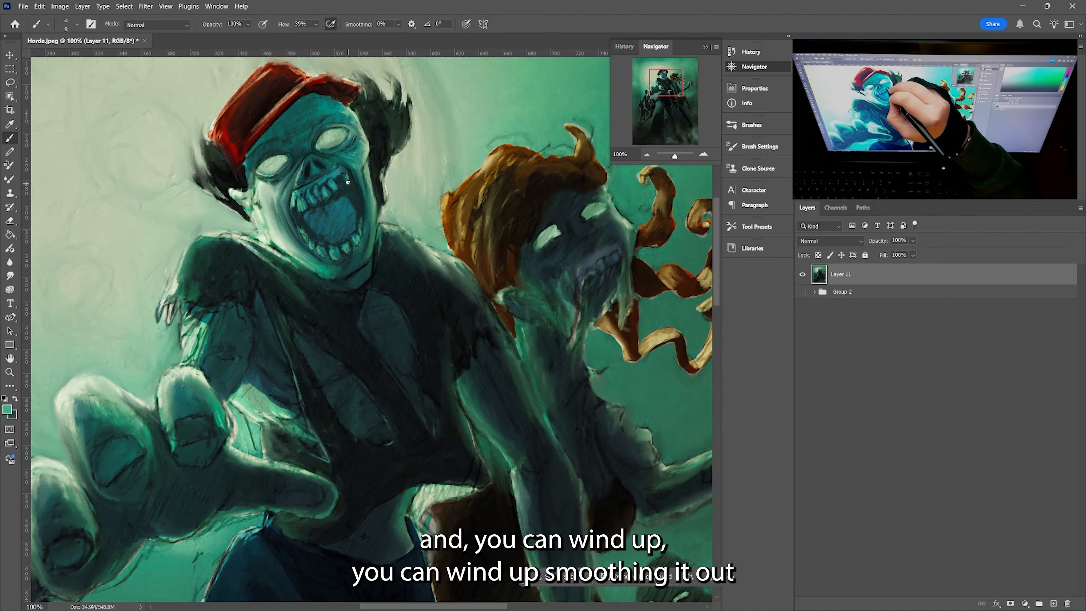
key("shift+b")
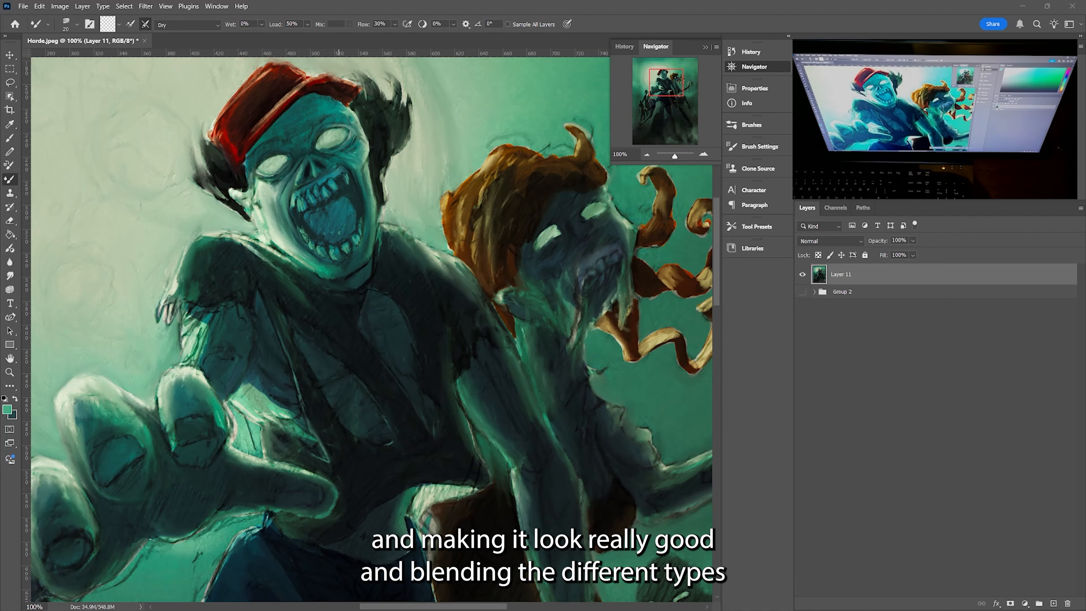
key("shift+b")
left_click(77, 25)
double_click(218, 255)
left_click_drag(284, 215, 305, 250)
Step: Repaint the main zombie's red cap with the Soft Round 30 2994 brush in colours sampled from the painting
left_click(77, 25)
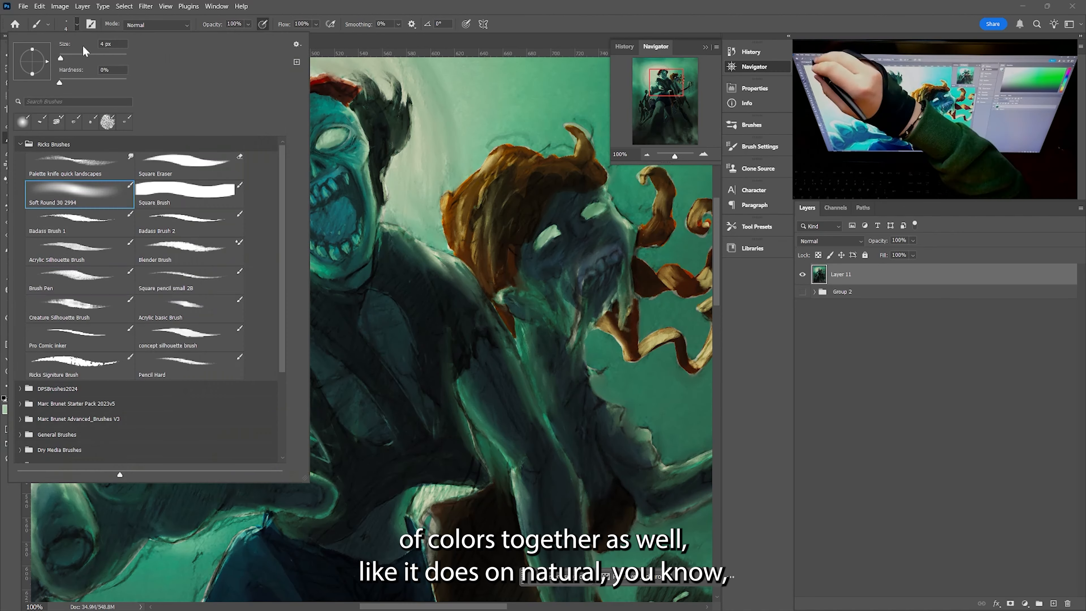
double_click(81, 190)
left_click(235, 151, "alt")
left_click_drag(252, 87, 232, 106)
left_click(238, 149, "alt")
left_click_drag(270, 67, 219, 123)
left_click_drag(285, 93, 239, 164)
left_click(537, 293, "alt")
left_click(273, 264, "alt")
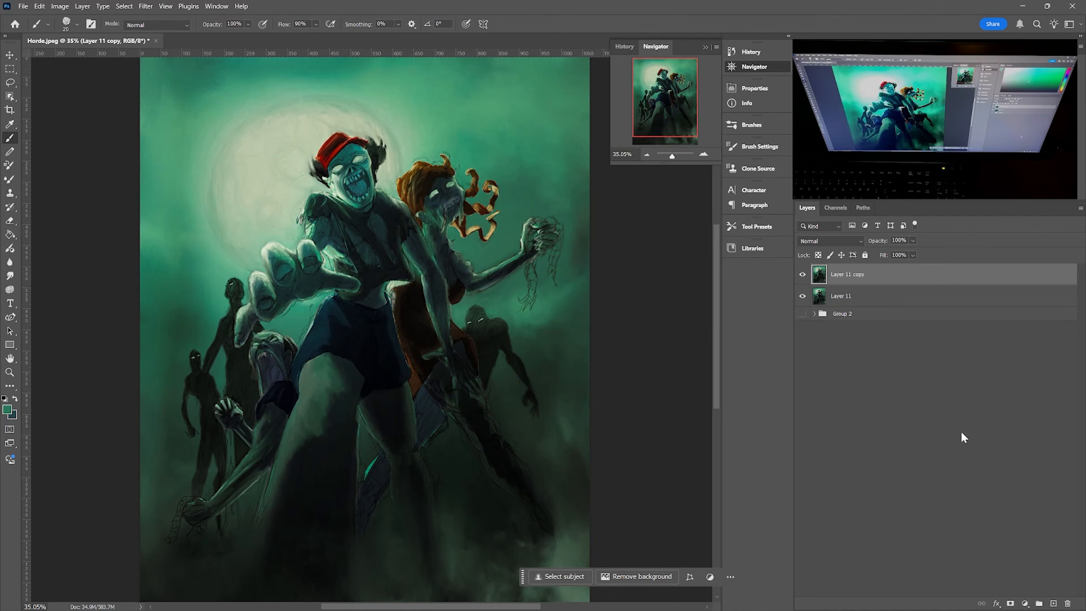
Step: Set Layer 11 copy to Multiply at 52% opacity behind a black mask and reveal shadows on the main zombie's face
left_click(912, 241)
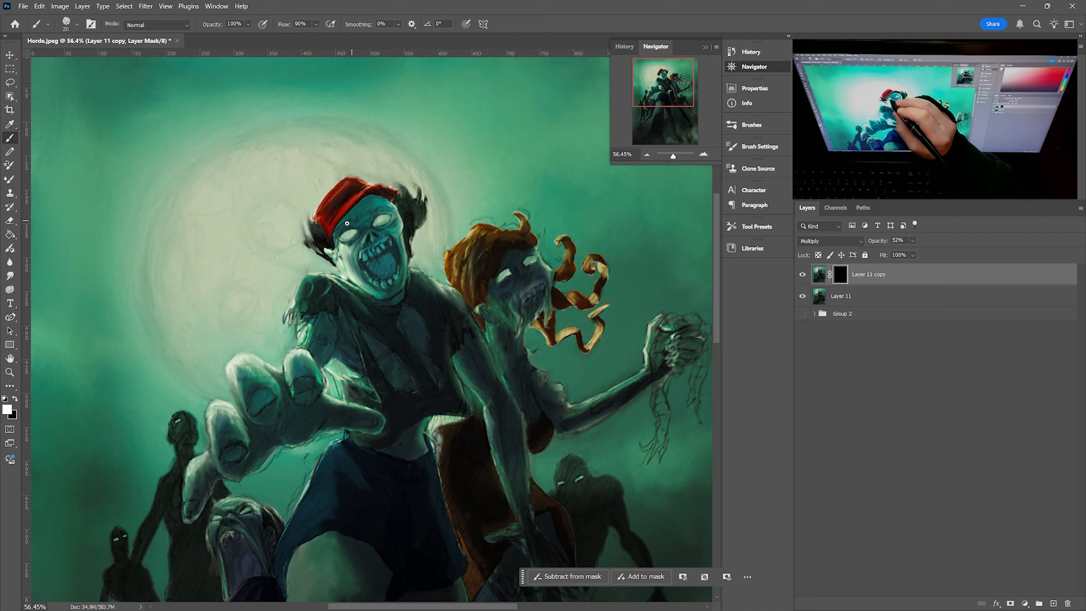
mouse_move(342, 231)
left_mouse_down()
mouse_move(363, 201)
mouse_move(337, 222)
mouse_move(375, 214)
mouse_move(377, 243)
left_mouse_up()
mouse_move(385, 243)
left_mouse_down()
mouse_move(371, 264)
mouse_move(381, 269)
left_mouse_up()
mouse_move(371, 266)
left_mouse_down()
mouse_move(388, 278)
mouse_move(375, 298)
left_mouse_up()
Step: Deepen the shadows around the main zombie's eyes on the mask at 54% brush opacity, with the layer at 72%
key("bracketleft")
key("bracketleft")
key("5")
key("4")
key("bracketright")
key("bracketright")
left_click_drag(381, 225, 364, 224)
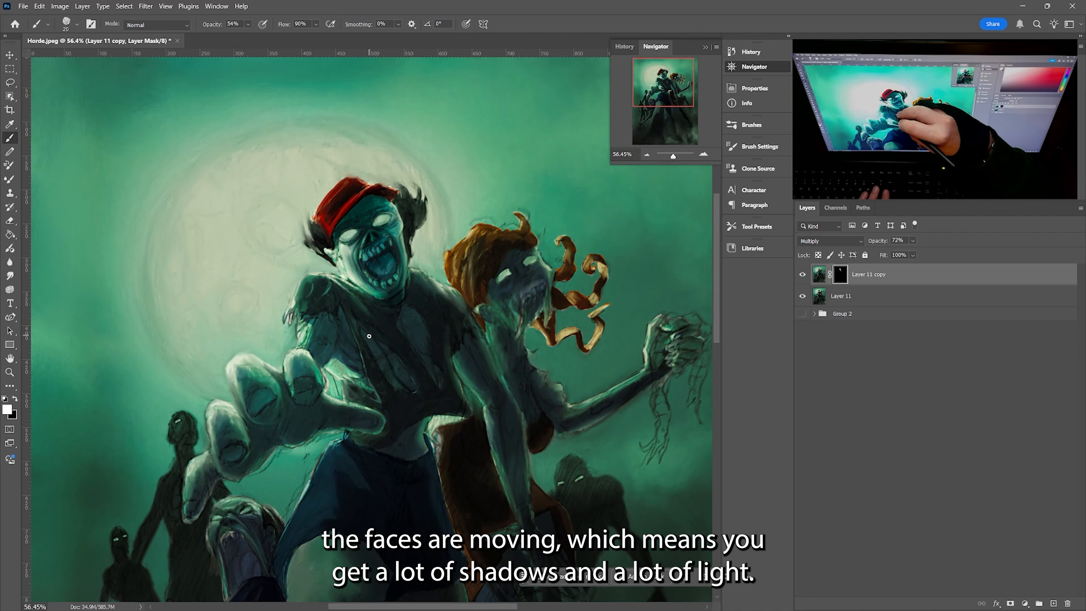
Step: Reveal the Multiply shadows in the folds of the main zombie's shirt by painting white on the mask
left_click_drag(369, 336, 405, 389)
mouse_move(440, 386)
left_mouse_down()
mouse_move(404, 320)
mouse_move(427, 351)
left_mouse_up()
left_click_drag(340, 308, 356, 351)
left_click_drag(362, 332, 408, 369)
left_click_drag(394, 317, 416, 346)
left_click_drag(410, 306, 427, 336)
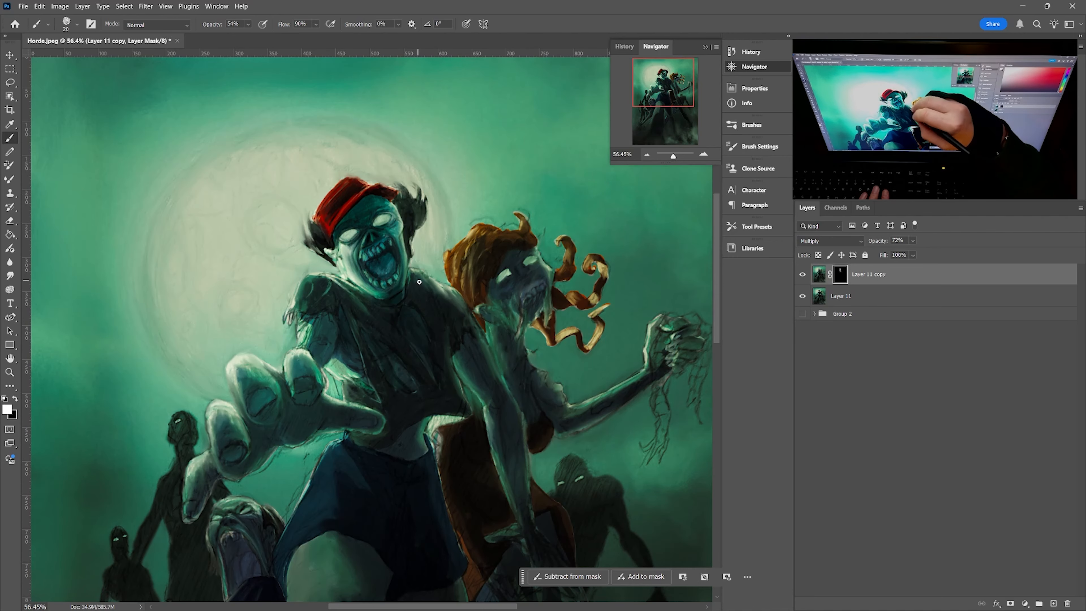
Step: Reveal the Multiply shadows on the main zombie's shoulder and both arms with a larger brush on the mask
key("bracketright")
key("bracketright")
key("bracketright")
key("bracketright")
mouse_move(433, 287)
left_mouse_down()
mouse_move(472, 327)
mouse_move(495, 376)
left_mouse_up()
left_click_drag(463, 353, 499, 401)
left_click_drag(331, 303, 313, 364)
left_click_drag(335, 330, 320, 356)
Step: Paint Multiply shadows into the palm, fingers and thumb of the main zombie's reaching hand on the mask
mouse_move(299, 399)
left_mouse_down()
mouse_move(318, 380)
mouse_move(306, 391)
left_mouse_up()
key("bracketright")
mouse_move(257, 439)
left_mouse_down()
mouse_move(274, 422)
mouse_move(284, 441)
left_mouse_up()
left_click_drag(274, 423, 230, 473)
left_click_drag(325, 408, 372, 422)
Step: Reveal Multiply shadows on the main zombie's hanging arm and the female zombie's neck, raised arm and fist
left_click_drag(499, 408, 512, 475)
mouse_move(515, 478)
left_mouse_down()
mouse_move(496, 333)
mouse_move(507, 373)
left_mouse_up()
mouse_move(482, 146)
left_mouse_down()
mouse_move(512, 122)
mouse_move(496, 168)
left_mouse_up()
mouse_move(487, 188)
left_mouse_down()
mouse_move(517, 288)
mouse_move(611, 243)
left_mouse_up()
key("bracketleft")
left_click_drag(677, 185, 663, 213)
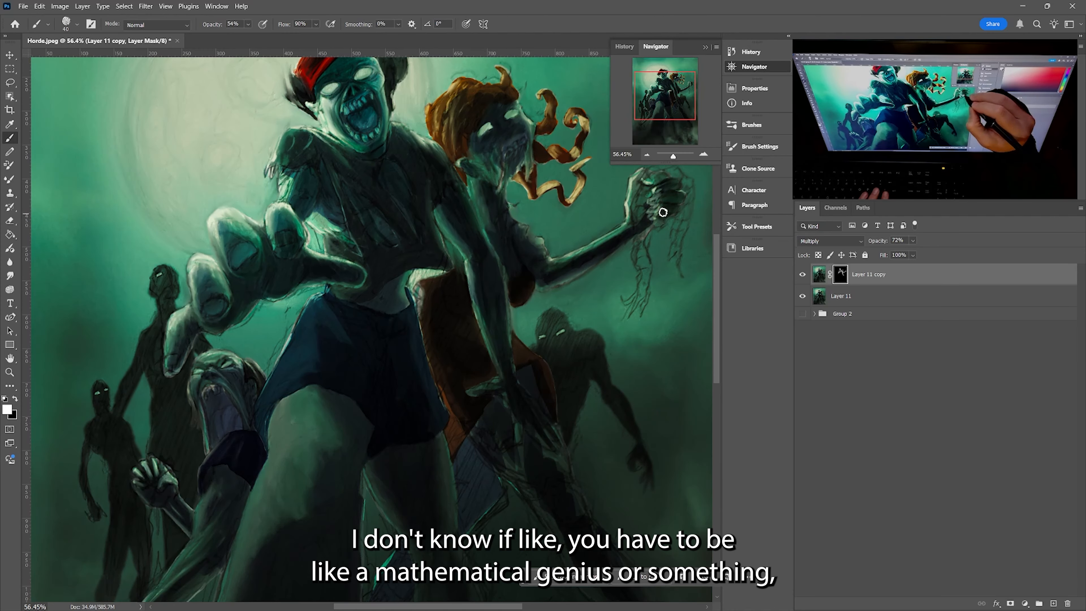
Step: Reveal Multiply shadows over the zombies' torsos and legs with a larger brush on the mask
key("bracketright")
key("bracketright")
key("bracketright")
key("bracketright")
mouse_move(489, 526)
left_mouse_down()
mouse_move(456, 446)
mouse_move(456, 194)
left_mouse_up()
left_click_drag(392, 388, 391, 472)
Step: Extend the mask's shadows across the crouching zombie's arm, the reaching hand and the upper figures
key("ctrl+minus")
key("ctrl+minus")
left_click_drag(290, 410, 228, 464)
mouse_move(295, 321)
left_mouse_down()
mouse_move(306, 339)
mouse_move(303, 310)
left_mouse_up()
left_click_drag(324, 348, 327, 325)
mouse_move(385, 259)
left_mouse_down()
mouse_move(395, 272)
mouse_move(418, 252)
left_mouse_up()
mouse_move(225, 327)
left_mouse_down()
mouse_move(238, 354)
mouse_move(259, 307)
mouse_move(262, 252)
left_mouse_up()
left_click_drag(491, 277, 511, 302)
Step: Touch up the reaching hand with a different brush setting and merge the Multiply copy into Layer 11
left_click(77, 24)
left_click_drag(294, 266, 292, 295)
left_click(133, 286)
key("ctrl+e")
Step: Blend the female zombie's ear and hair with the Mixer Brush using the Wet and Wet, Heavy Mix presets
key("ctrl+plus")
left_click_drag(676, 120, 676, 108)
key("shift+b")
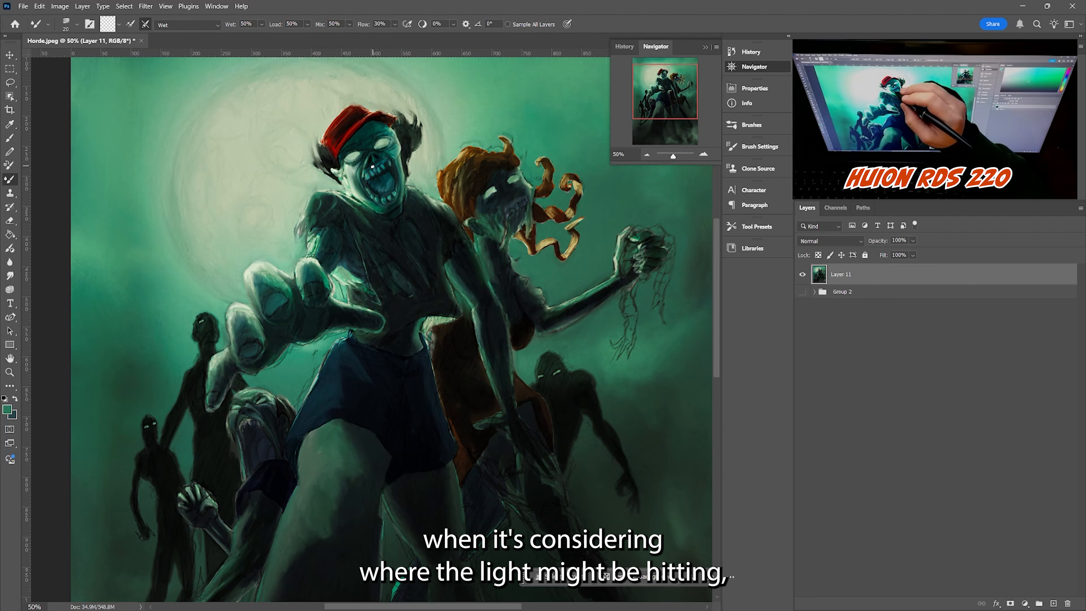
left_click_drag(474, 209, 477, 226)
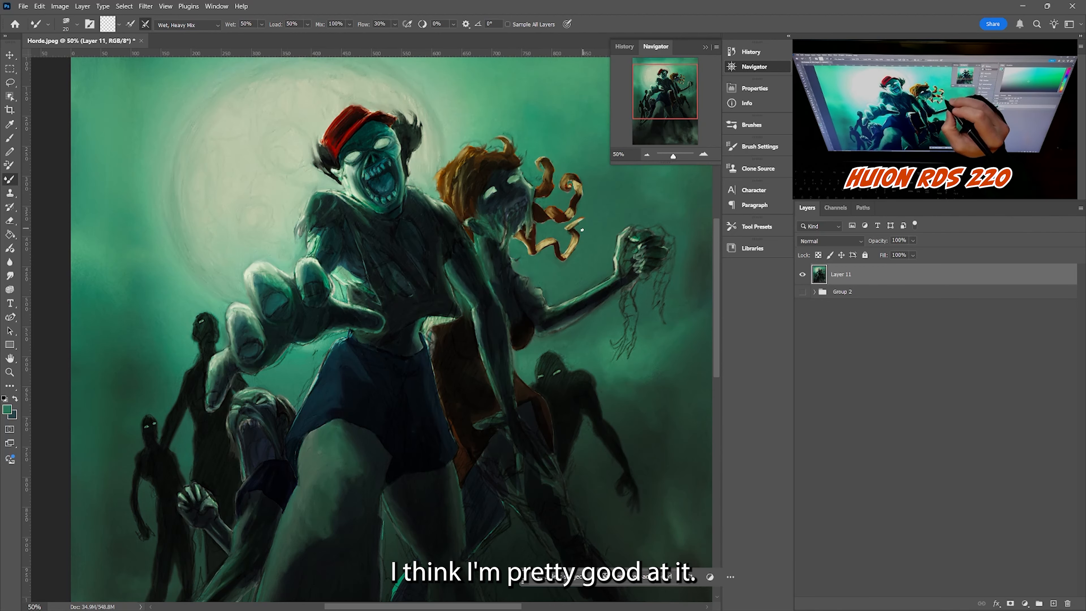
key("b")
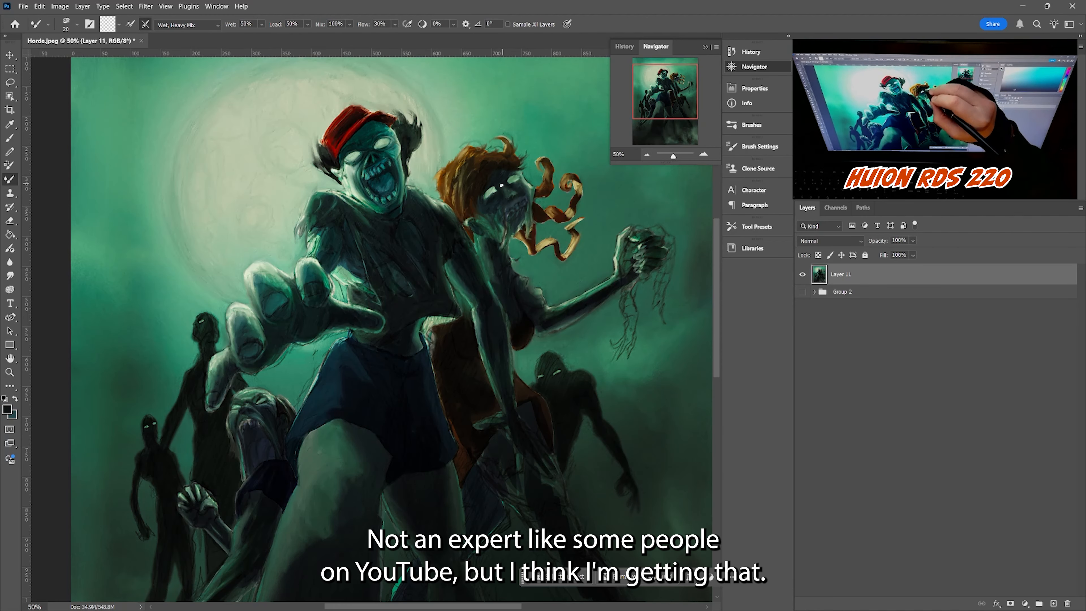
Step: Refine the female zombie's eyes and mouth with sampled colours, blending with a 15 px Mixer Brush
key("b")
left_click(494, 188, "alt")
key("shift+b")
key("bracketleft")
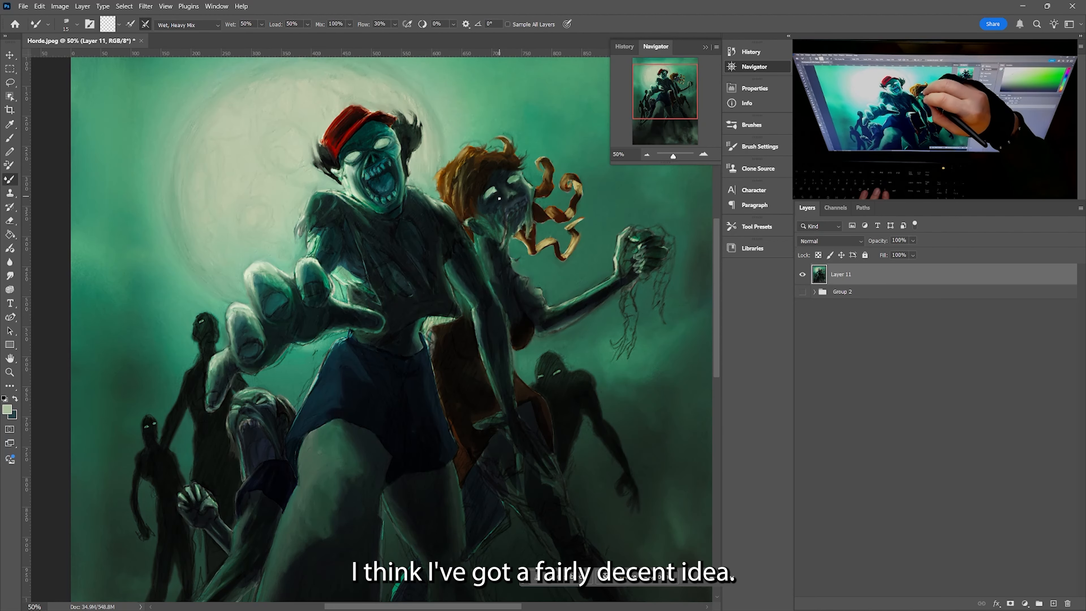
key("b")
left_click(508, 168, "alt")
mouse_move(507, 211)
left_mouse_down()
mouse_move(505, 236)
mouse_move(526, 229)
left_mouse_up()
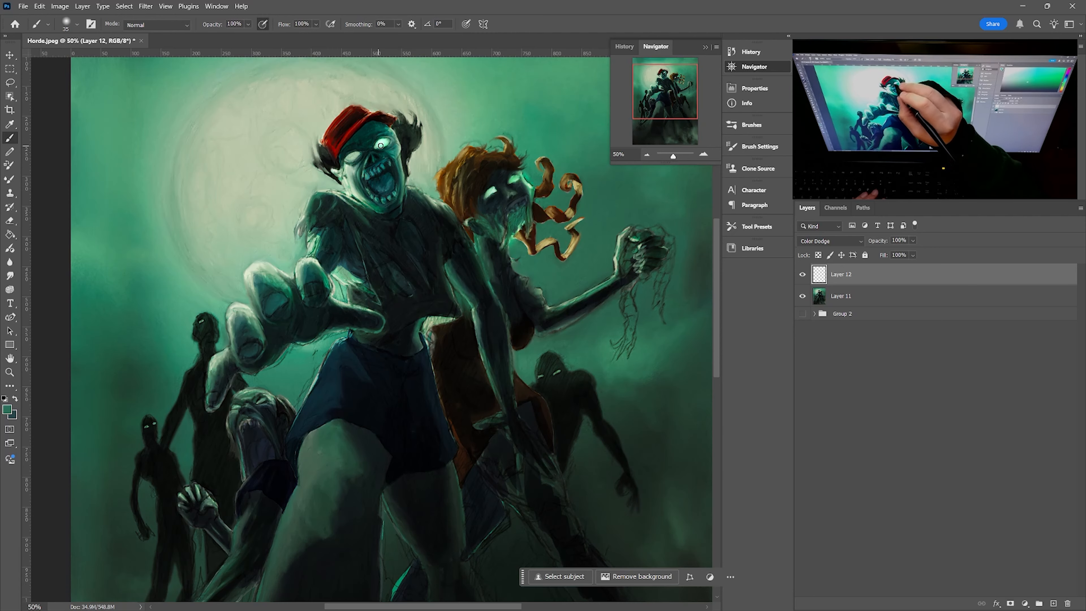
Step: Make the background zombies' eyes glow green with a soft brush on the Color Dodge layer, Layer 12
left_click(147, 426)
left_click(154, 423)
left_click(541, 376)
left_click(556, 373)
Step: Add a green glow to the female zombie's eyes on Layer 12 with a larger soft brush
key("]")
key("]")
key("]")
key("]")
key("]")
key("]")
key("]")
left_click(516, 180)
left_click_drag(486, 195, 528, 197)
key("]")
key("]")
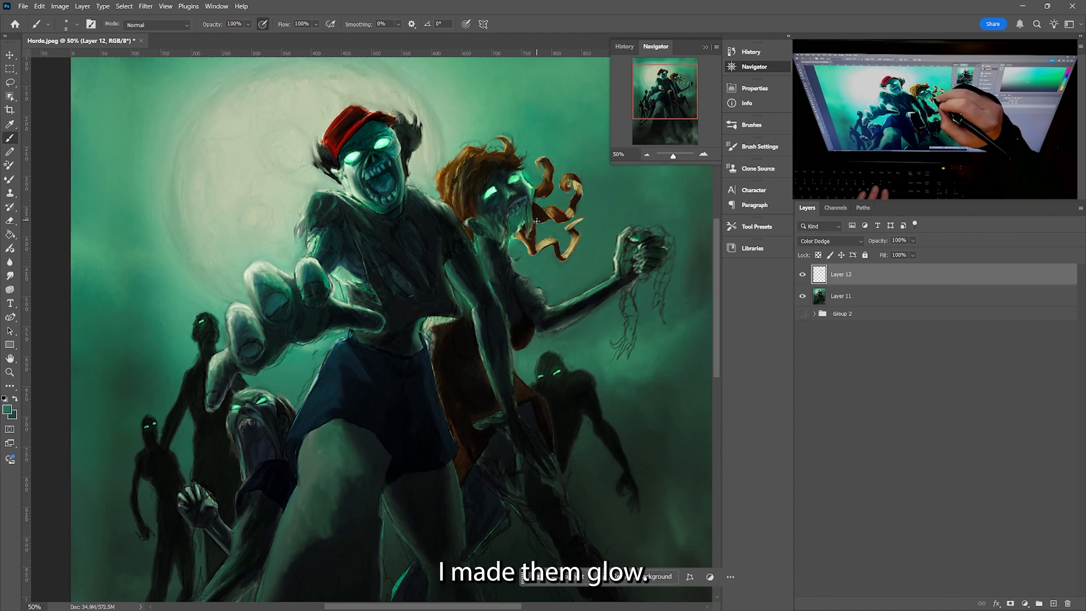
Step: Brush green glow on the female zombie's neck and forearm, the main zombie's waist and shorts, and the crouching zombie's head
left_click_drag(476, 242, 487, 269)
left_click_drag(508, 252, 528, 293)
left_click_drag(557, 308, 613, 280)
left_click_drag(424, 331, 449, 318)
mouse_move(341, 341)
left_mouse_down()
mouse_move(361, 372)
mouse_move(327, 395)
left_mouse_up()
left_click_drag(246, 393, 290, 407)
Step: Brighten the female zombie's orange hair and loose curls with Color Dodge strokes on Layer 12
mouse_move(464, 149)
left_mouse_down()
mouse_move(438, 193)
mouse_move(454, 175)
mouse_move(460, 184)
left_mouse_up()
left_click_drag(505, 157, 506, 141)
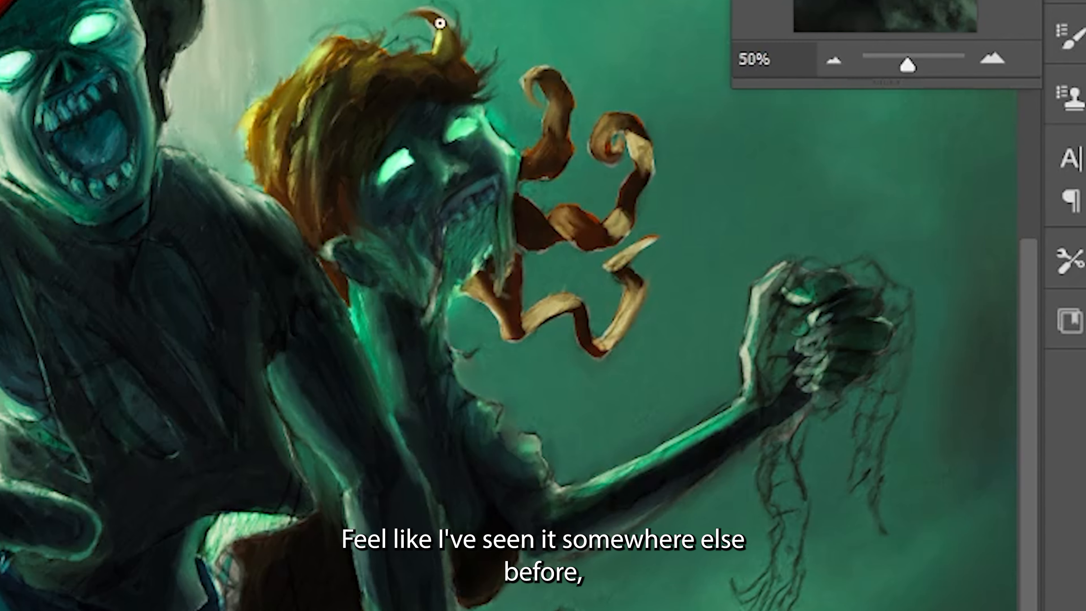
left_click_drag(551, 86, 555, 133)
left_click_drag(556, 136, 530, 161)
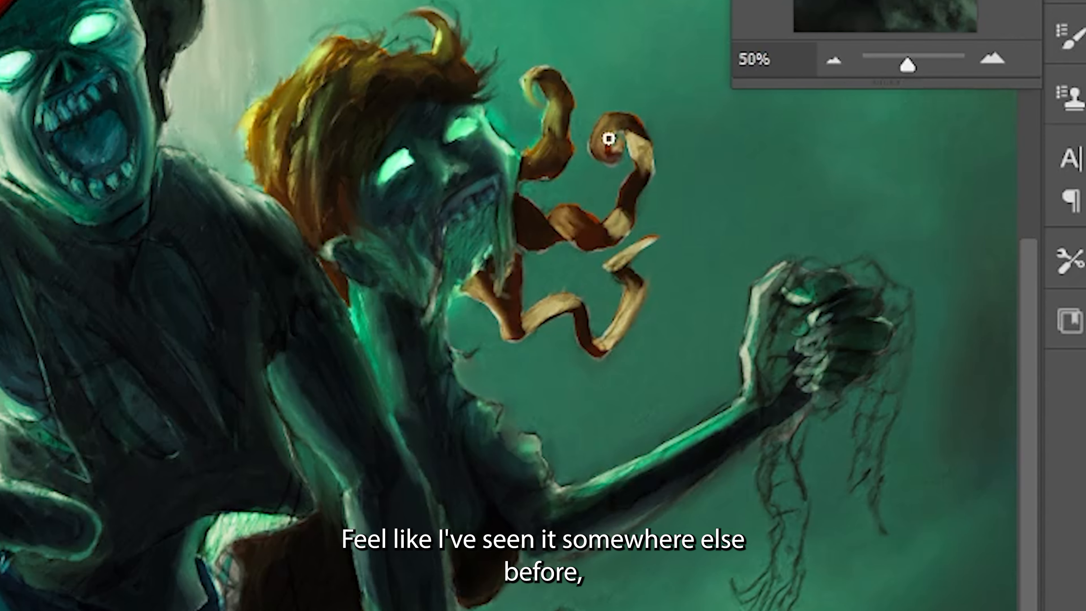
left_click_drag(614, 117, 599, 156)
left_click_drag(633, 138, 644, 164)
left_click_drag(637, 293, 607, 343)
Step: Brush green glow along the female zombie's raised hand and forearm and the main zombie's front thigh
left_click_drag(776, 270, 748, 381)
left_click_drag(701, 428, 751, 398)
left_click_drag(335, 460, 330, 472)
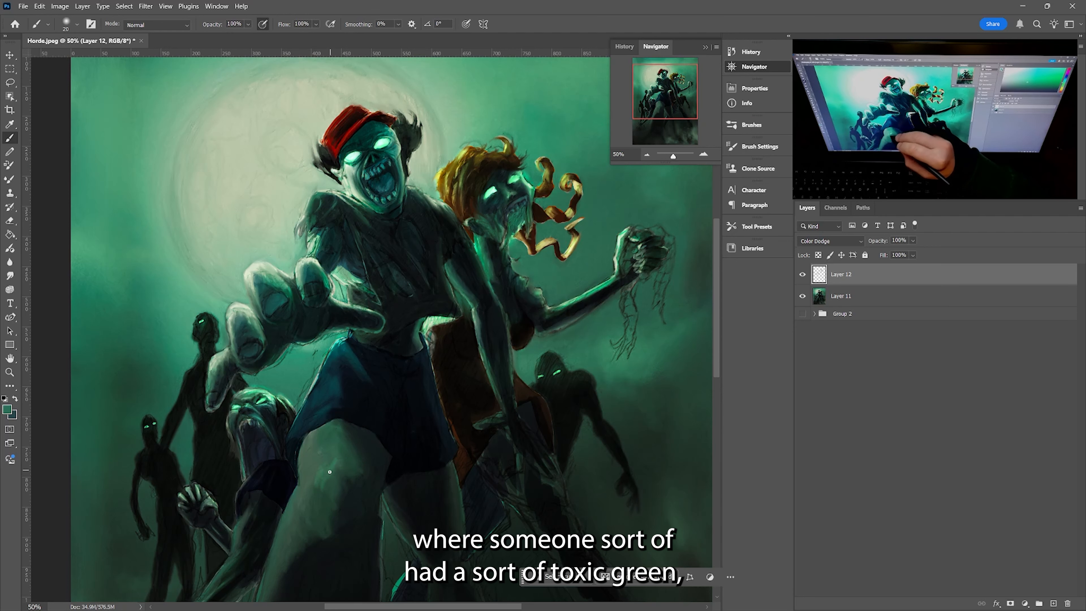
left_click_drag(329, 432, 316, 466)
left_click_drag(330, 436, 293, 542)
Step: Add a broader green glow to the main zombie's rear leg with a larger soft brush
key("]")
key("]")
key("]")
key("]")
key("]")
key("]")
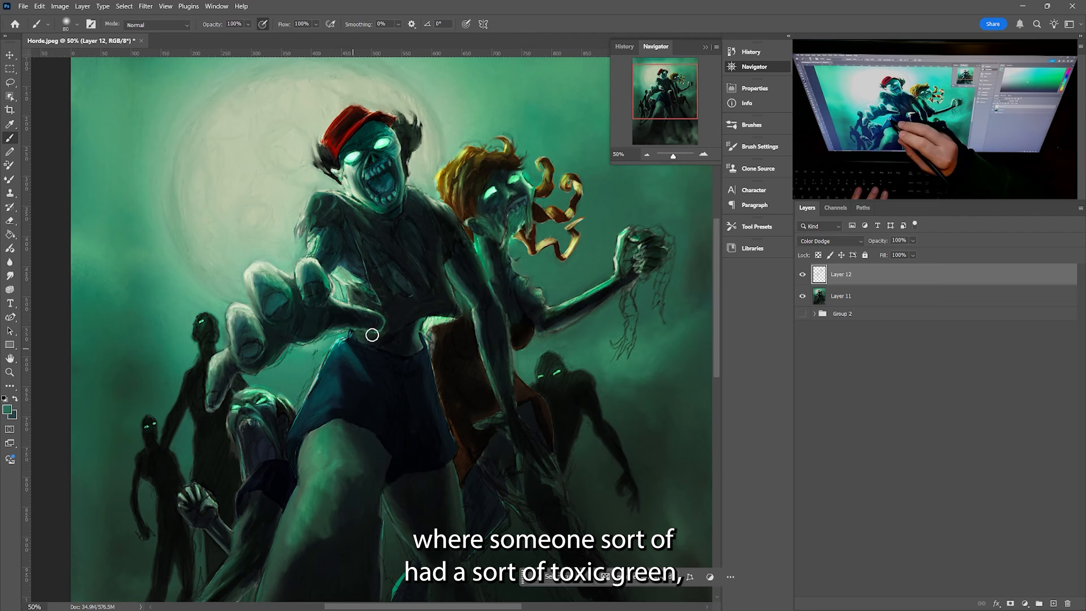
left_click_drag(394, 513, 419, 555)
Step: Try overlaying a duplicate of the scanned sketch layer above the painting with a different blend mode and reduced opacity, and remove it
left_click(647, 154)
left_click(814, 314)
key("ctrl+j")
left_click_drag(848, 332, 849, 265)
left_click(814, 335)
left_click(830, 241)
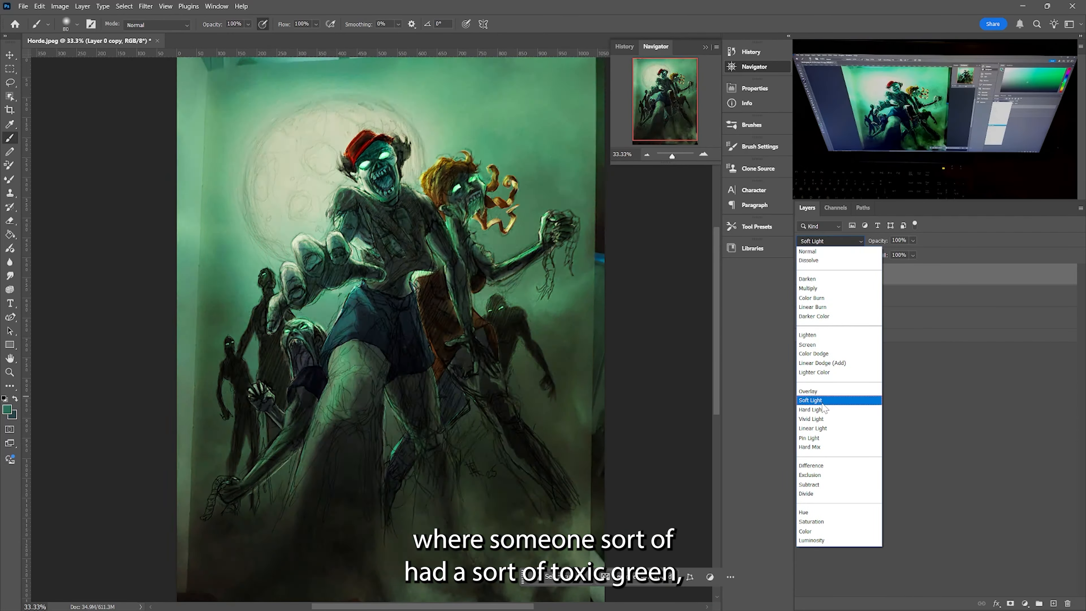
left_click(834, 299)
left_click(912, 240)
left_click_drag(926, 253, 882, 259)
key("Delete")
Step: Merge the Color Dodge glow layer down into Layer 11 and add a new layer above it
right_click(857, 277)
left_click(880, 472)
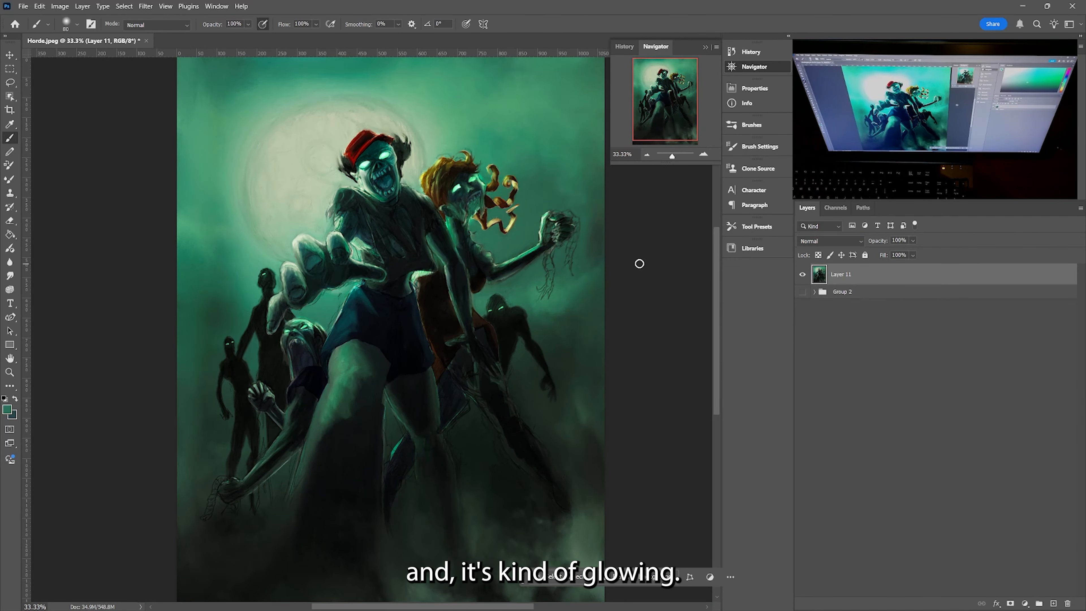
scroll(404, 145, "up", 2)
left_click(1053, 603)
Step: Choose a small textured brush with 60% flow on the new Screen layer, and merge that layer into Layer 11
left_click(410, 201, "alt")
left_click(77, 25)
left_click(158, 274)
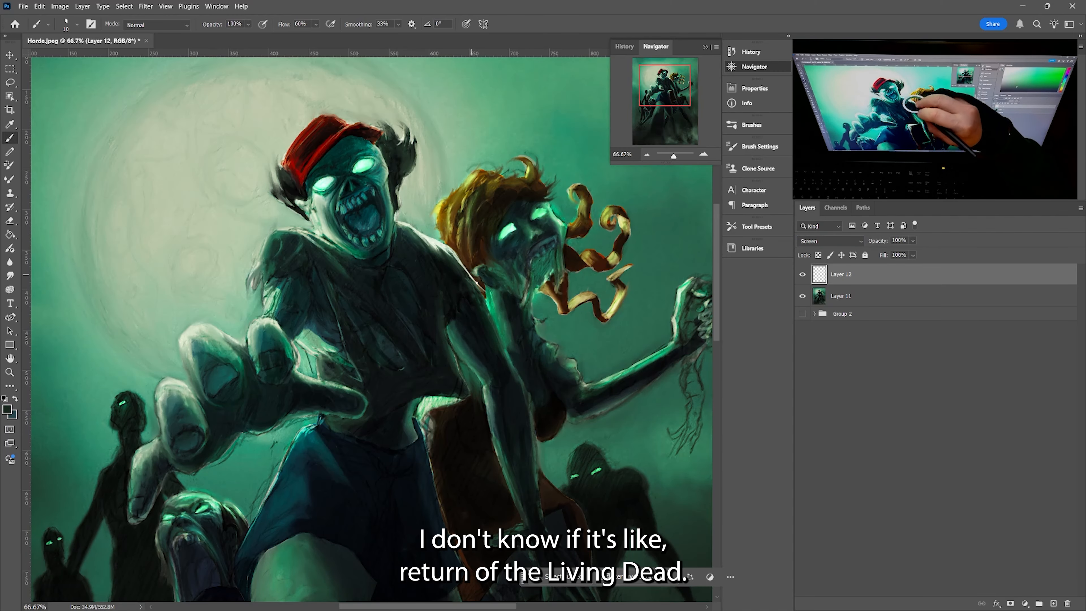
right_click(865, 277)
left_click(881, 472)
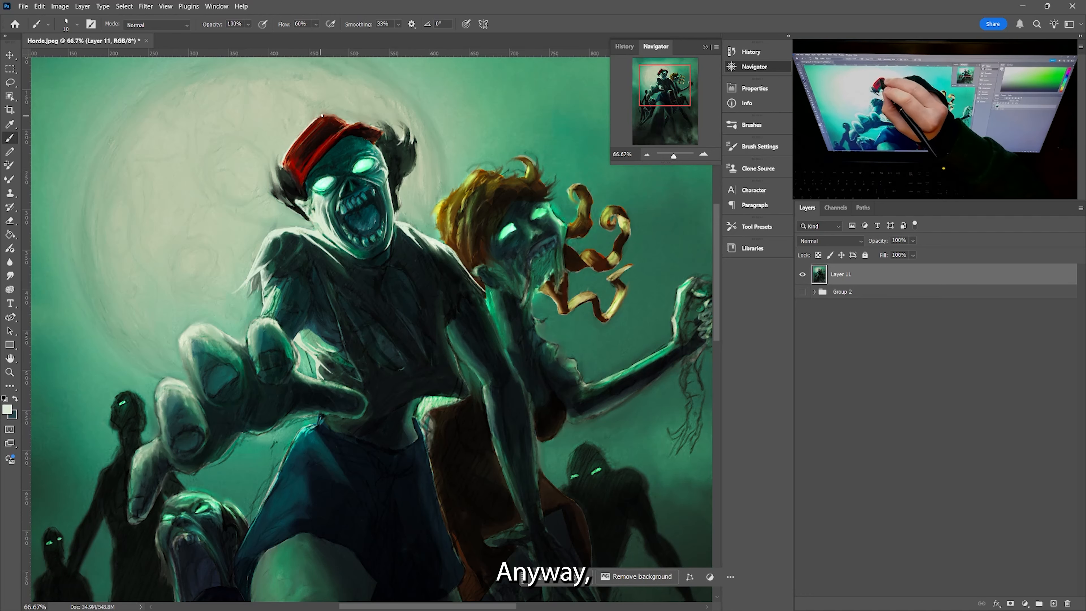
Step: Blend the main zombie's dark hair tufts on both sides of his head with the Mixer Brush
key("shift+b")
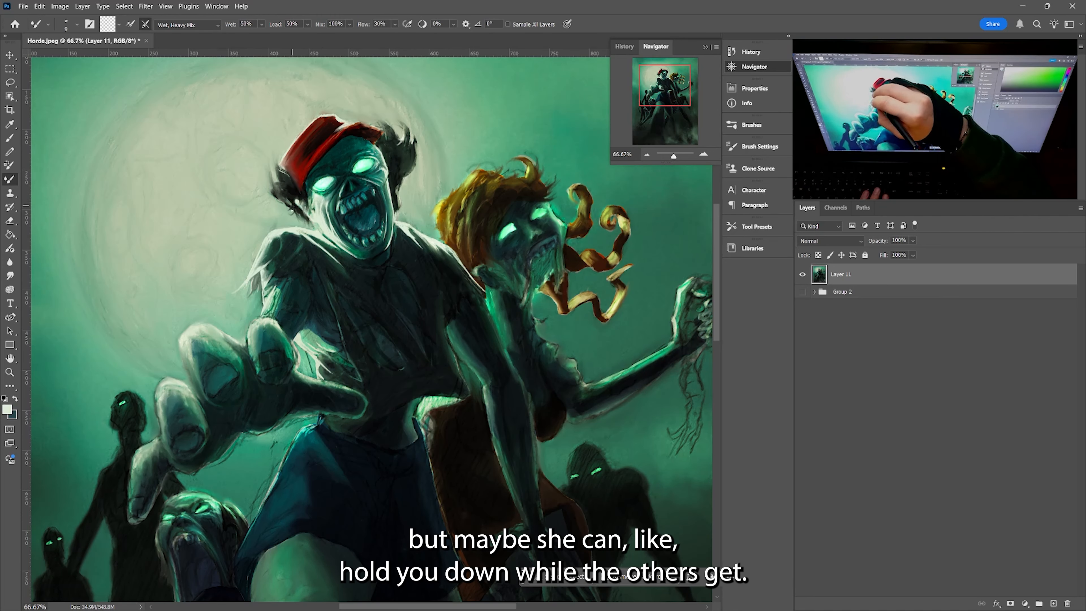
left_click_drag(292, 210, 281, 200)
key("bracketleft")
left_click_drag(409, 157, 419, 165)
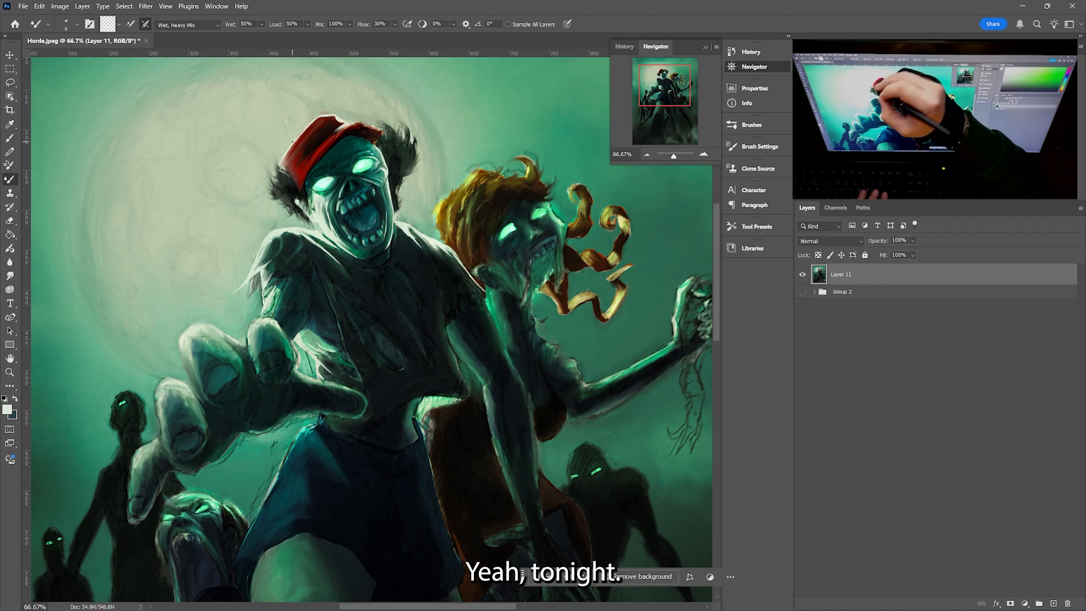
key("bracketright")
key("bracketright")
Step: Paint over rough areas around the main zombie's face, shoulder and reaching arm with colors sampled from the painting
left_click(303, 180, "alt")
key("b")
left_click(316, 235, "alt")
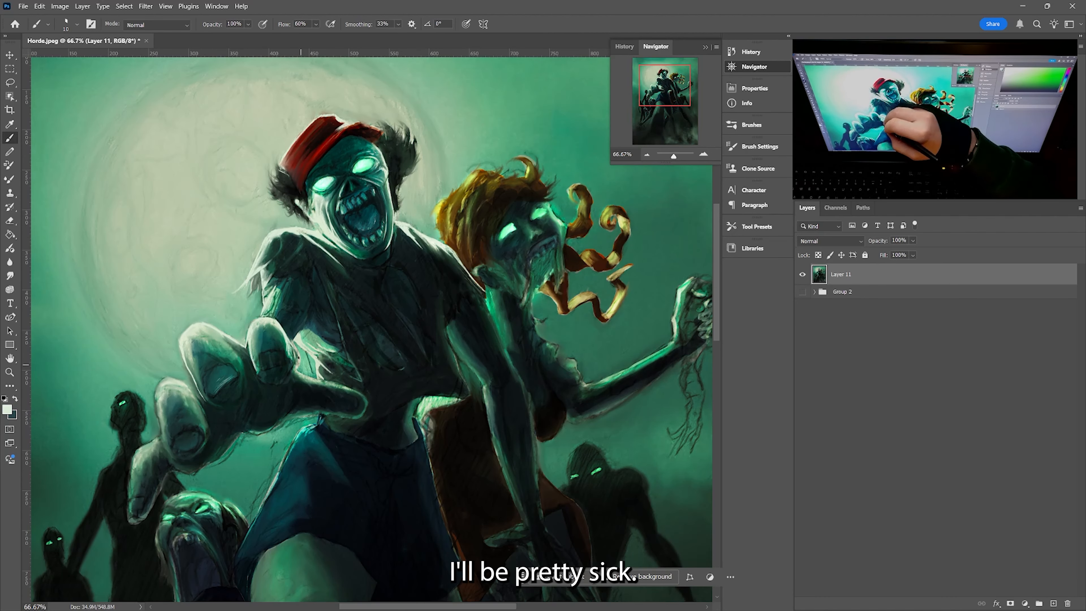
left_click(301, 364, "alt")
left_click(218, 330, "alt")
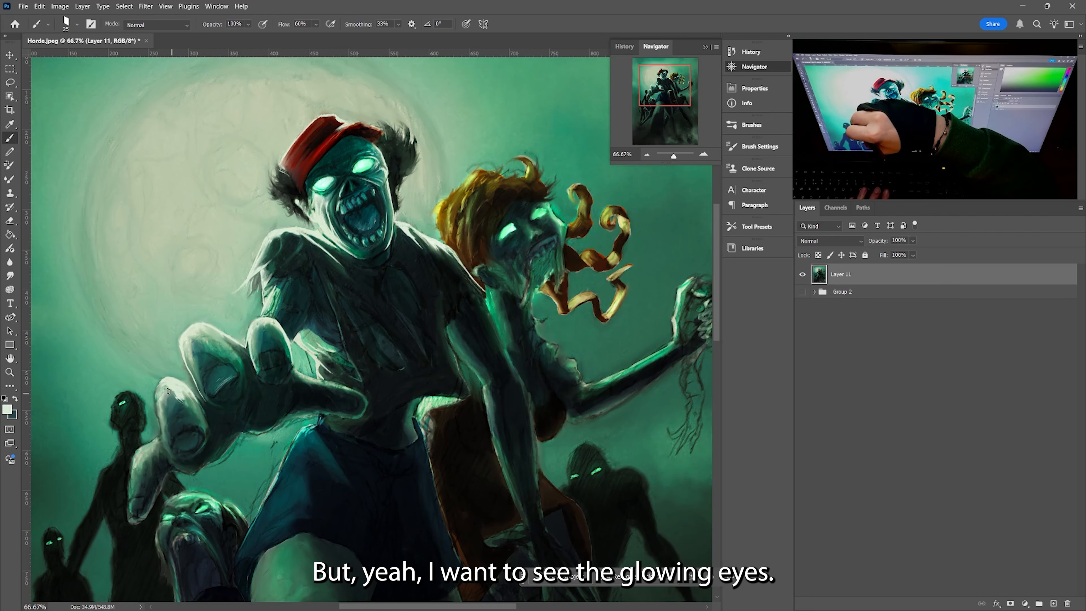
Step: Smooth the fingers of the main zombie's reaching hand, alternating between the Brush and the Mixer Brush
key("shift+b")
key("bracketright")
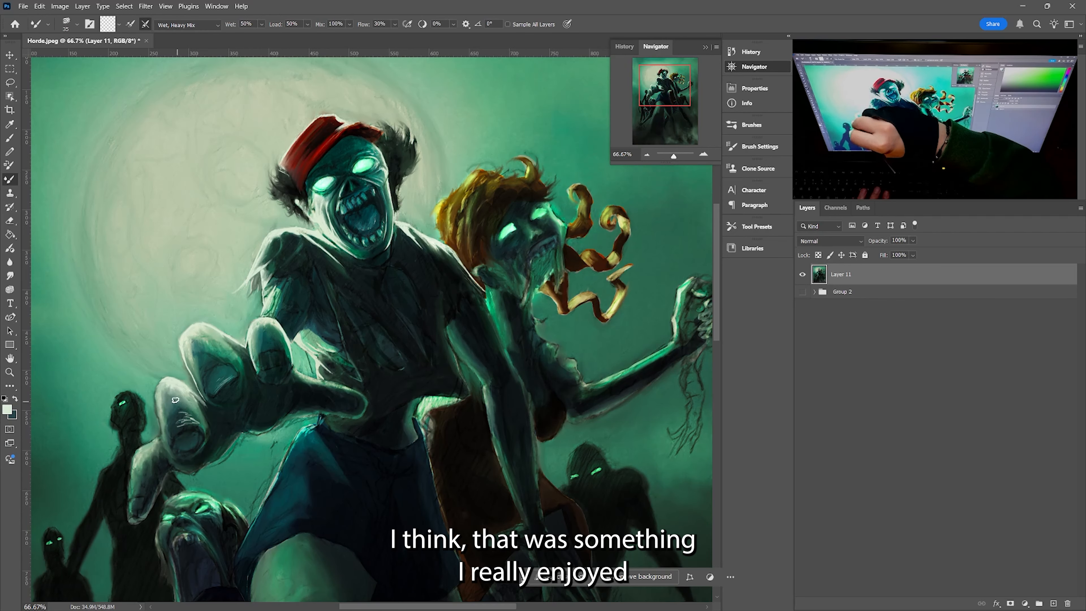
key("b")
left_click(214, 443, "alt")
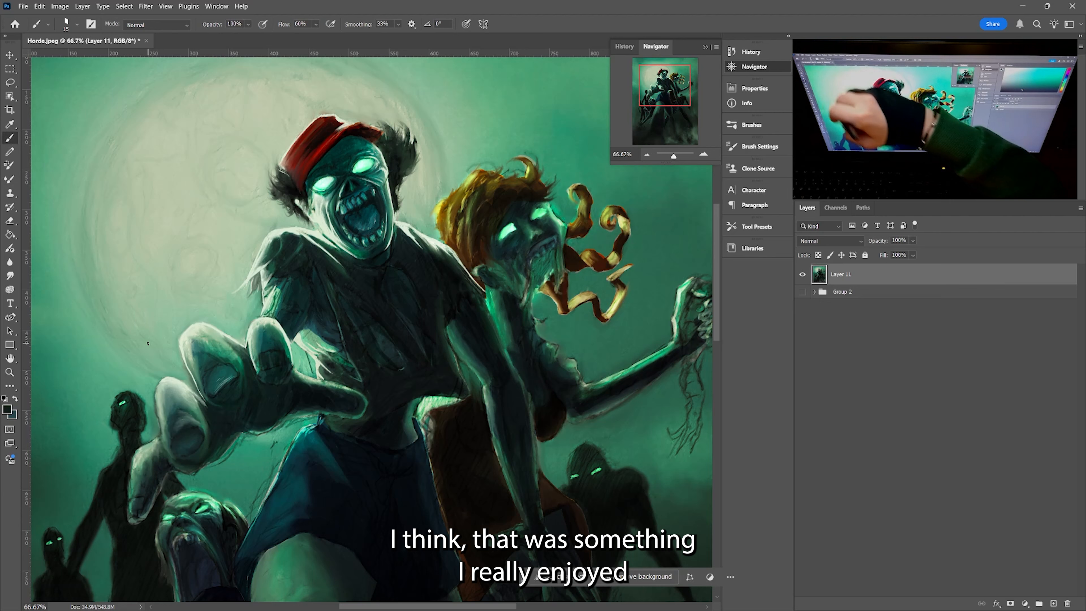
key("shift+b")
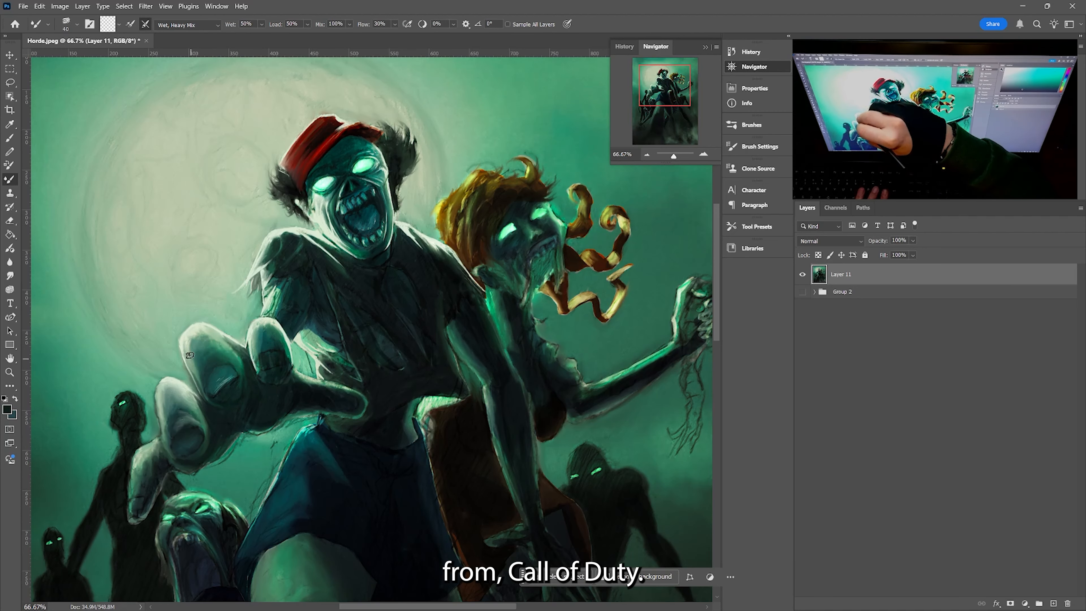
key("b")
key("shift+b")
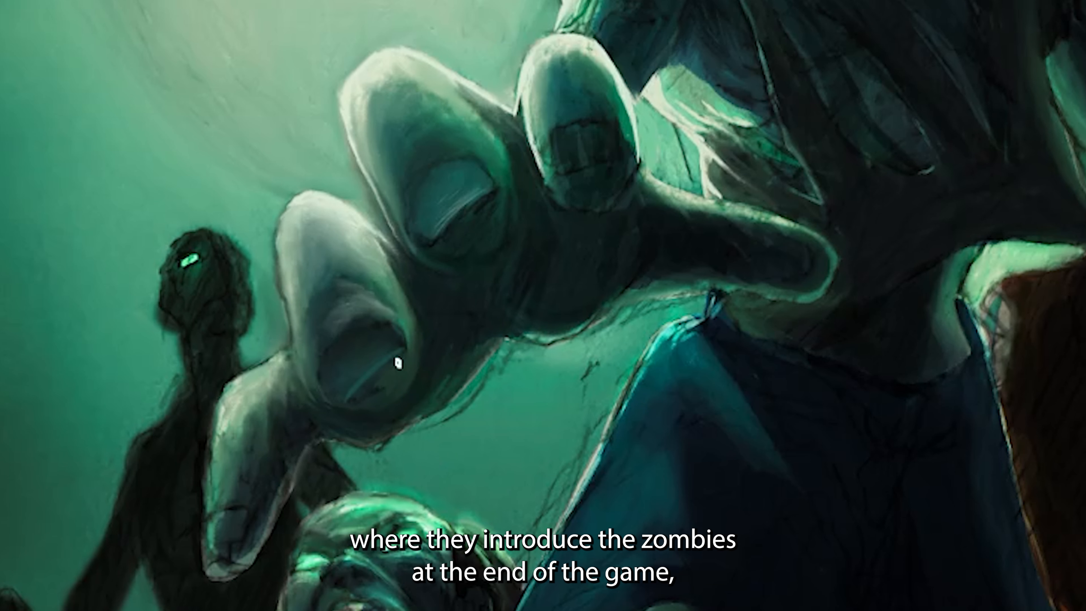
Step: Soften the shading on the finger beside the little finger of the reaching hand and redefine its nail
left_click_drag(343, 310, 395, 305)
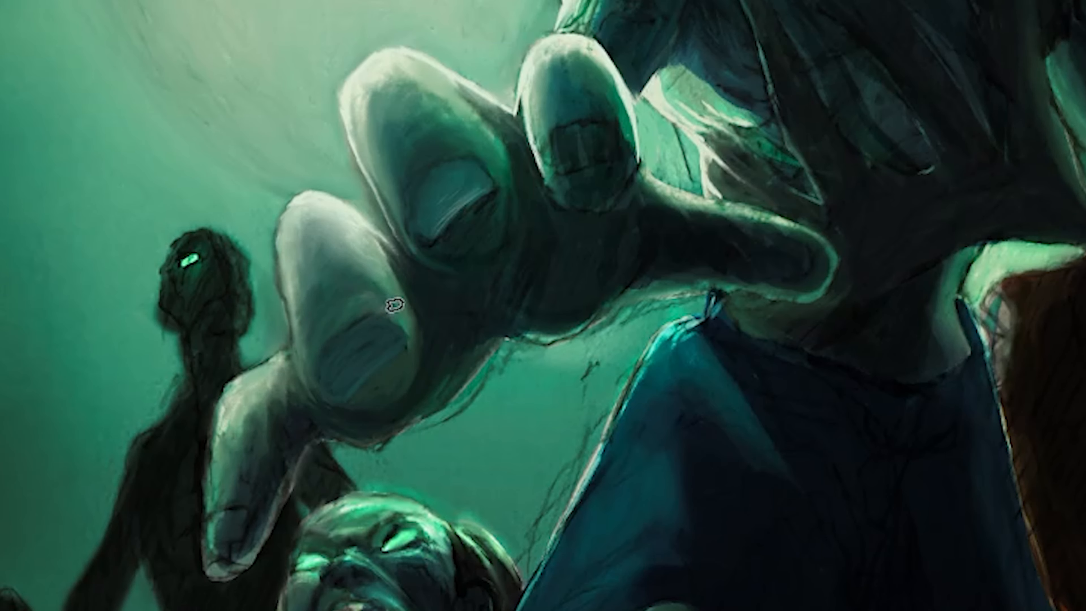
left_click_drag(328, 391, 405, 346)
left_click_drag(300, 301, 335, 267)
left_click_drag(352, 362, 402, 347)
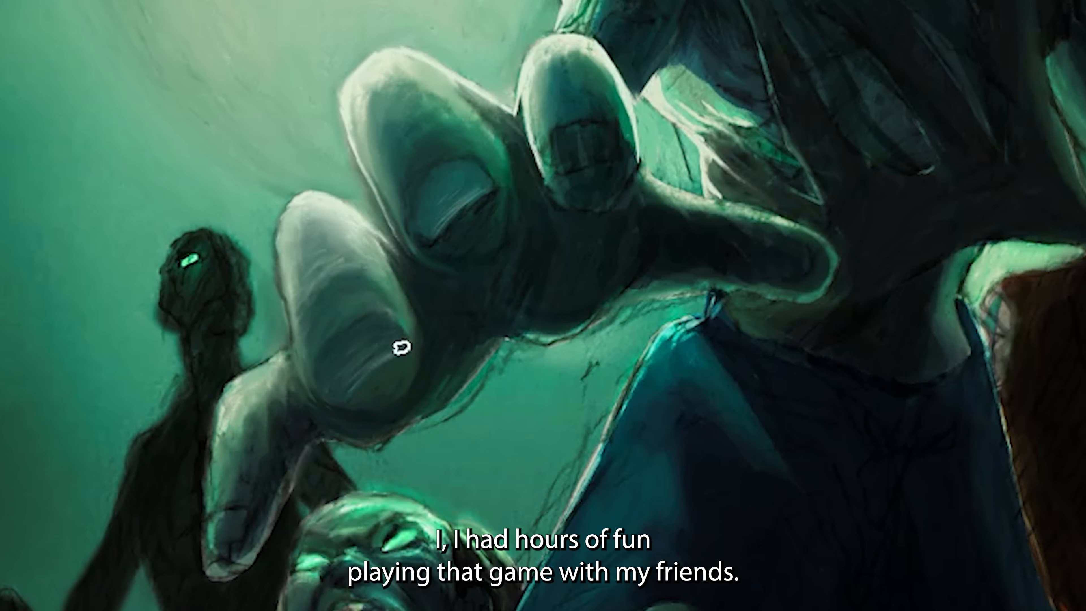
Step: Clean up the edge of the reaching hand's index finger and paint a lighter nail on it
left_click_drag(631, 124, 638, 177)
mouse_move(557, 181)
left_mouse_down()
mouse_move(618, 165)
mouse_move(622, 150)
left_mouse_up()
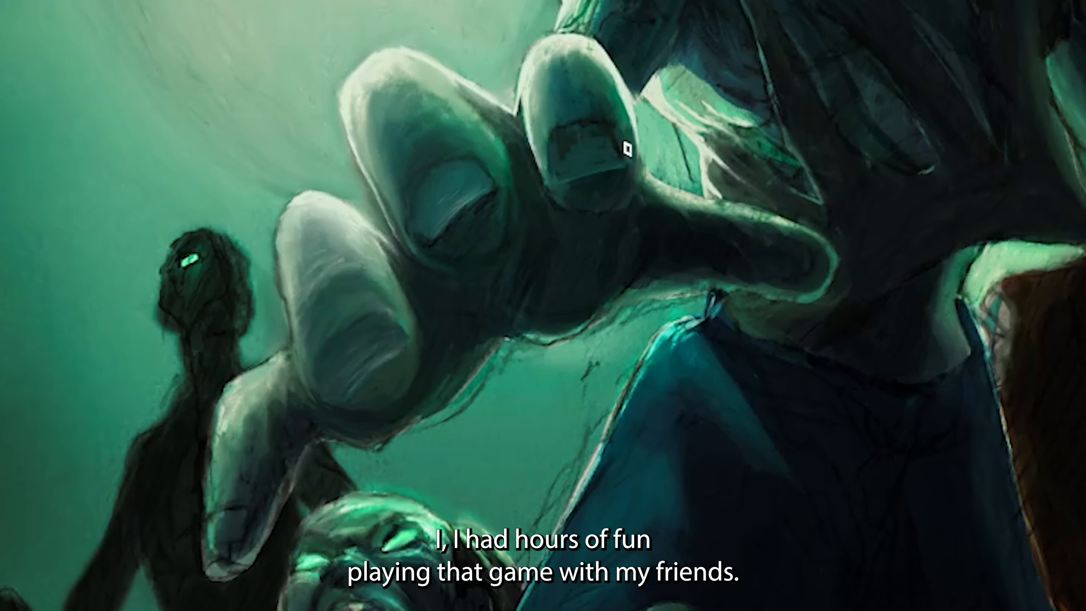
left_click(355, 363, "alt")
left_click_drag(565, 175, 618, 150)
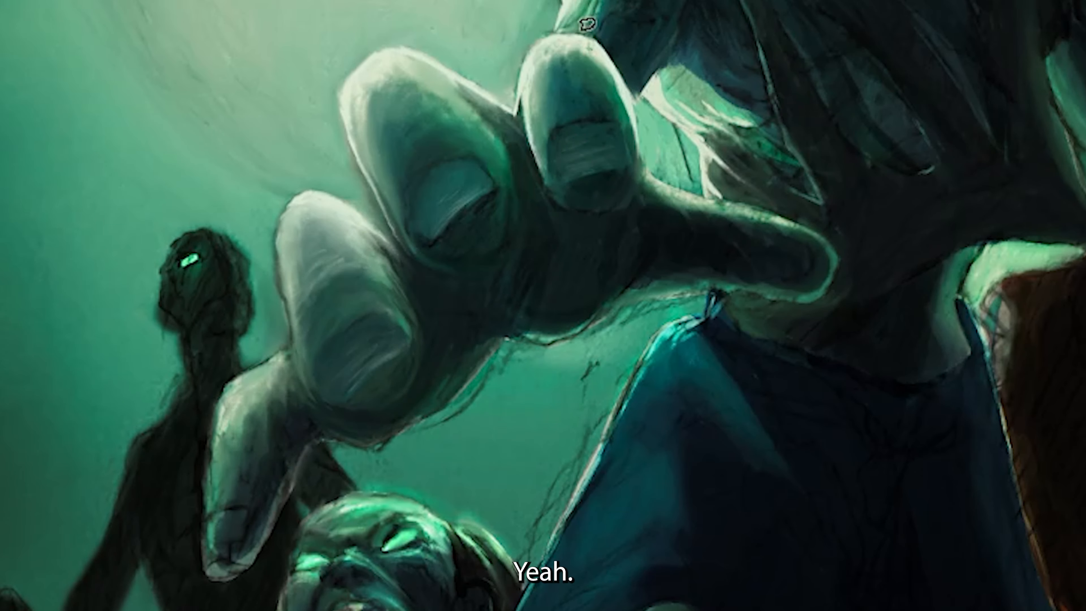
Step: Paint out the stray sketch lines around the reaching hand, beneath the palm and thumb, and beside the main zombie's shorts
left_click_drag(691, 184, 656, 171)
left_click_drag(599, 364, 589, 361)
left_click_drag(598, 419, 543, 522)
left_click_drag(416, 434, 342, 447)
left_click_drag(509, 355, 468, 410)
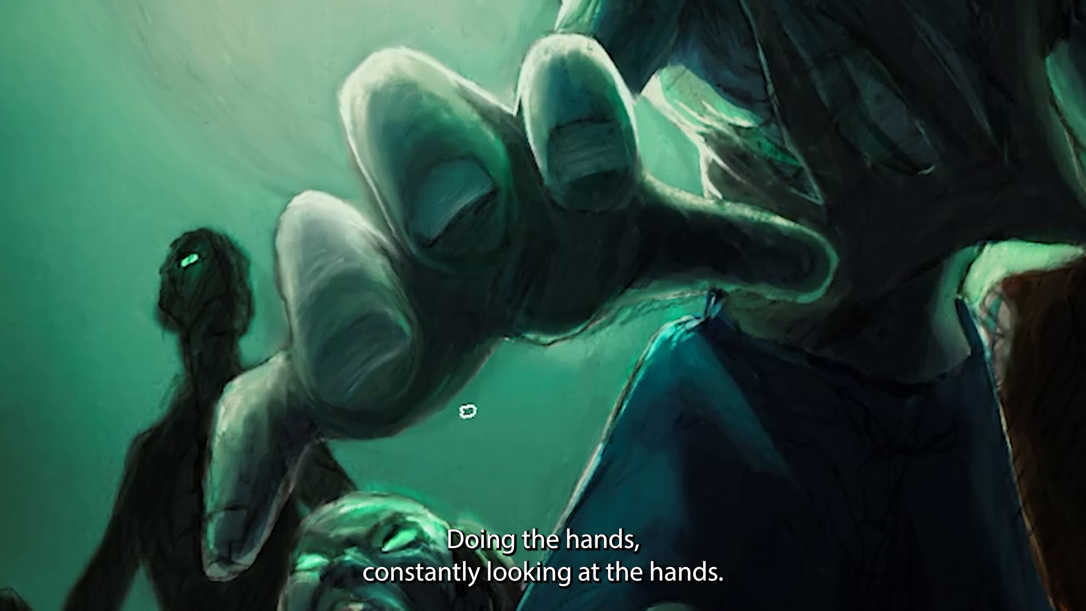
left_click_drag(656, 295, 594, 332)
left_click_drag(594, 332, 505, 362)
mouse_move(596, 316)
left_mouse_down()
mouse_move(519, 332)
mouse_move(491, 355)
left_mouse_up()
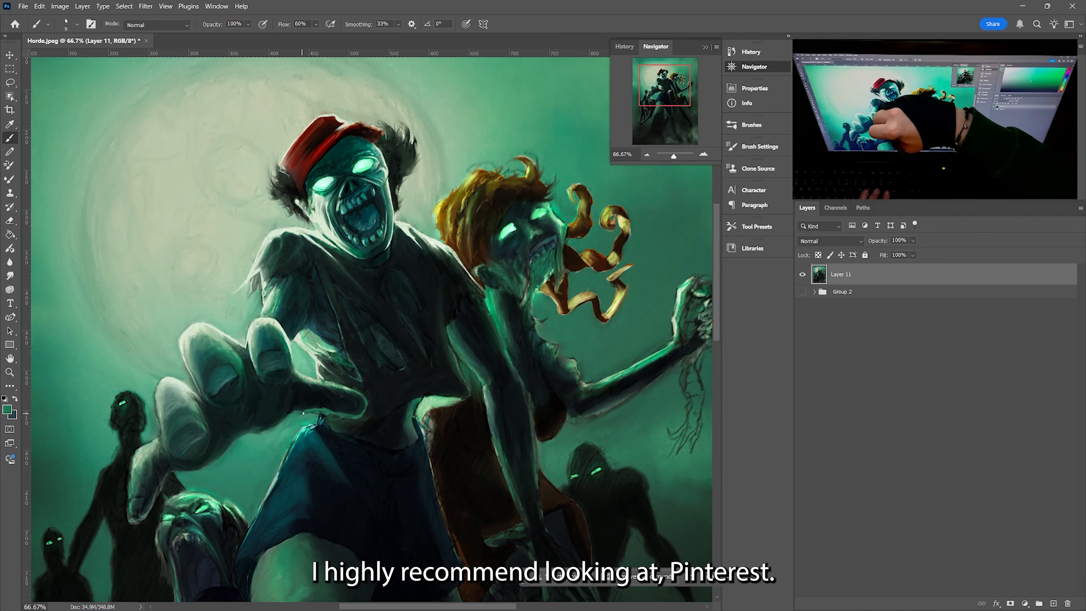
Step: Paint a thin pale rim light along the waist and outer edges of the main zombie's shorts
left_click(319, 369, "alt")
left_click_drag(321, 411, 306, 428)
left_click_drag(306, 428, 279, 473)
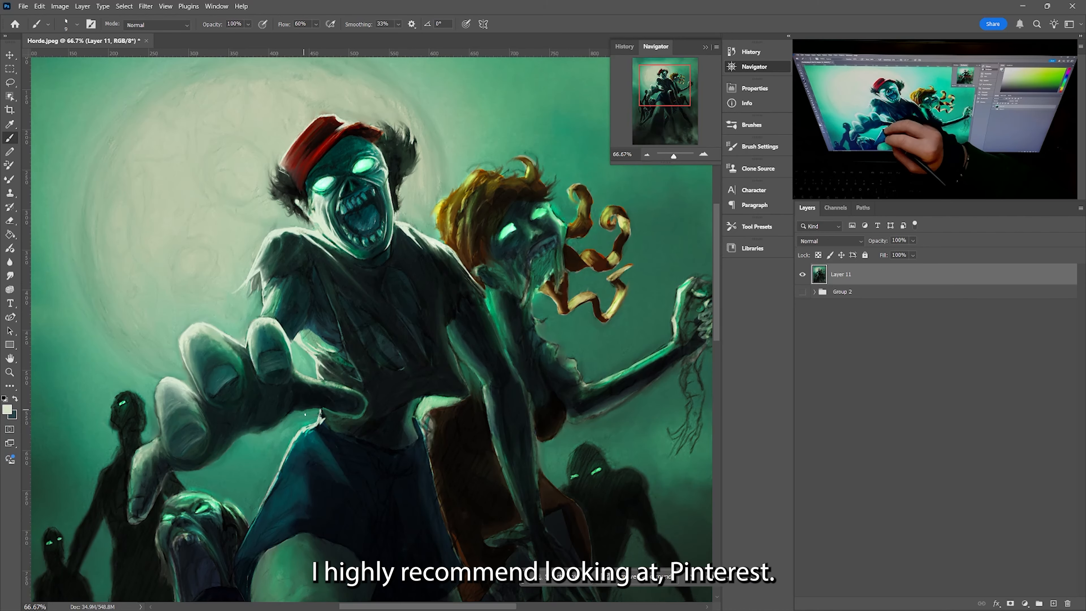
left_click_drag(402, 319, 441, 213)
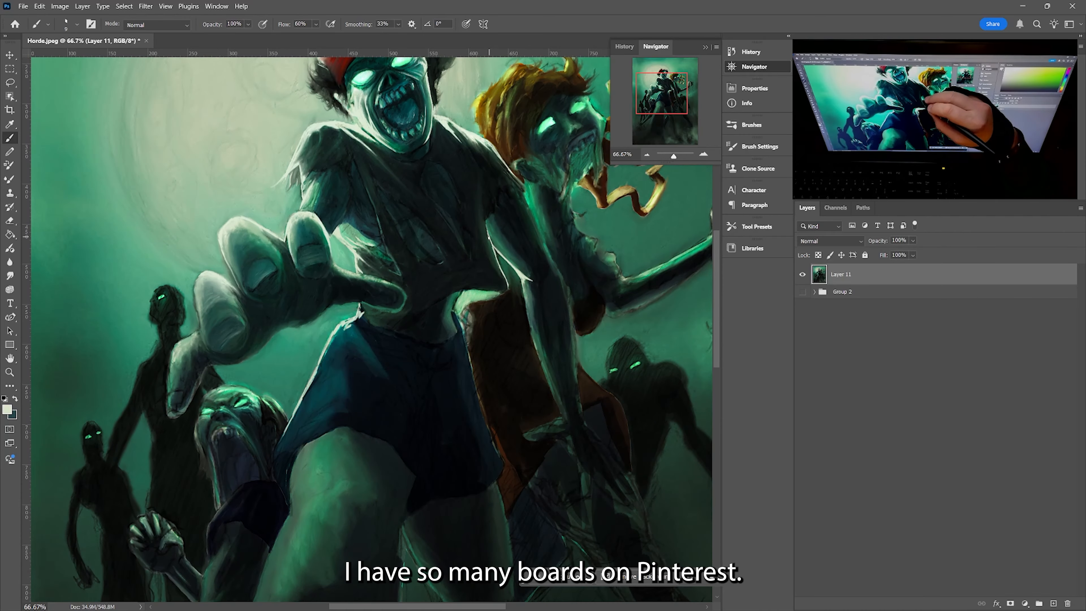
left_click_drag(468, 351, 487, 429)
Step: Paint pale highlight strands through the female zombie's orange hair, from the back edge across the crown and fringe
left_click_drag(453, 265, 437, 368)
left_click_drag(473, 185, 460, 216)
left_click_drag(497, 164, 451, 213)
left_click_drag(485, 189, 470, 217)
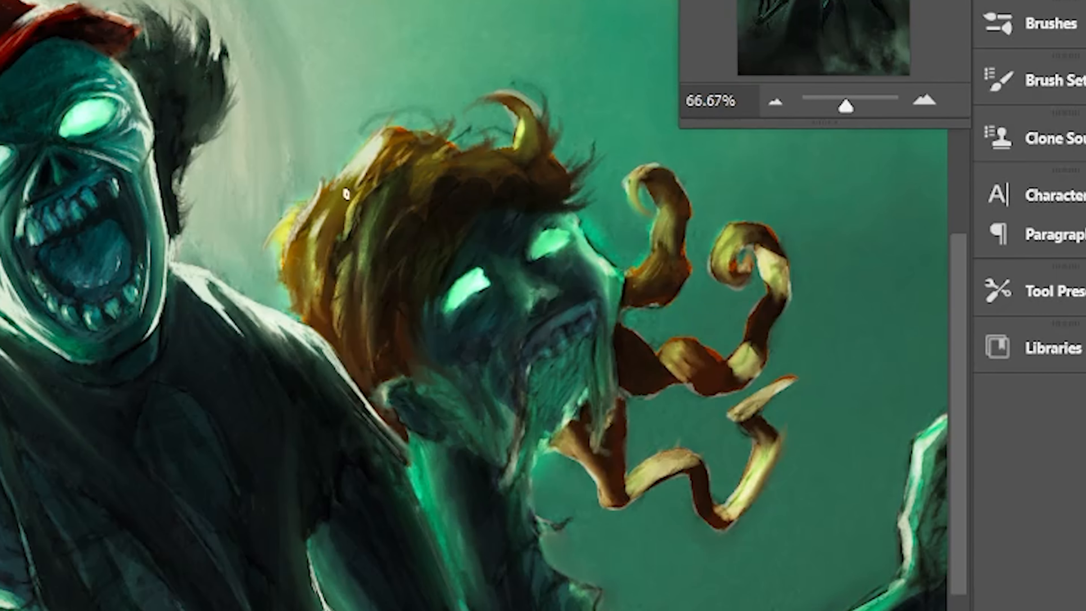
left_click_drag(365, 193, 453, 109)
left_click_drag(384, 199, 363, 276)
left_click_drag(347, 272, 335, 324)
mouse_move(446, 154)
left_mouse_down()
mouse_move(418, 193)
mouse_move(494, 136)
left_mouse_up()
mouse_move(457, 171)
left_mouse_down()
mouse_move(517, 144)
mouse_move(509, 106)
mouse_move(556, 160)
left_mouse_up()
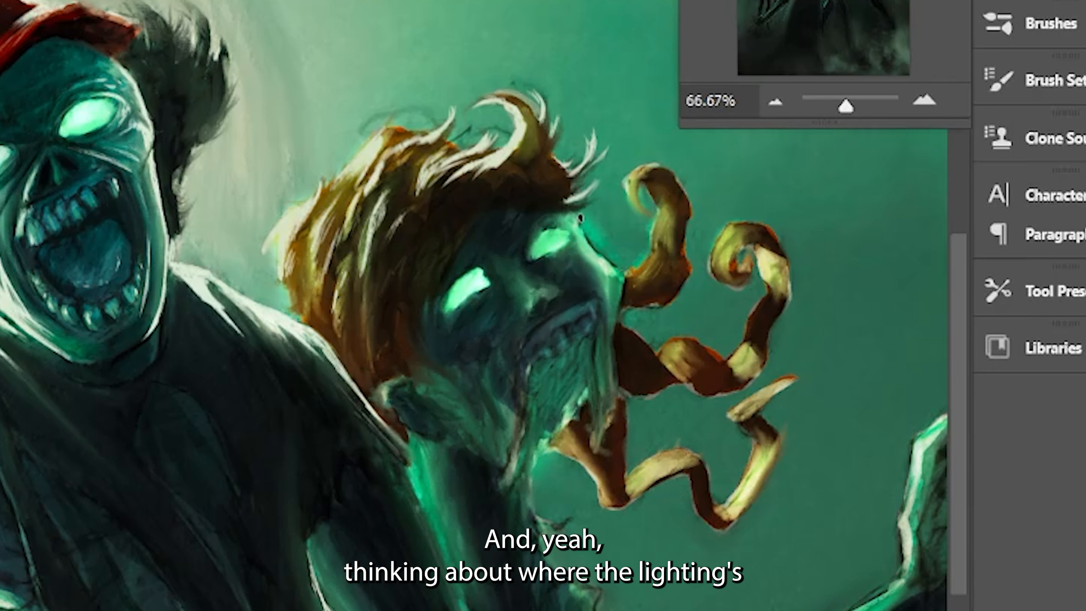
Step: Add pale highlights along the female zombie's forehead edge, each loose curl and the strand beneath her jaw
left_click_drag(580, 218, 622, 280)
left_click_drag(652, 249, 627, 274)
mouse_move(640, 184)
left_mouse_down()
mouse_move(654, 217)
mouse_move(665, 206)
left_mouse_up()
mouse_move(742, 224)
left_mouse_down()
mouse_move(711, 273)
mouse_move(722, 282)
left_mouse_up()
mouse_move(748, 222)
left_mouse_down()
mouse_move(734, 244)
mouse_move(767, 262)
left_mouse_up()
left_click_drag(753, 344, 729, 364)
left_click_drag(729, 413, 806, 357)
left_click_drag(756, 391, 804, 349)
mouse_move(627, 488)
left_mouse_down()
mouse_move(651, 460)
mouse_move(686, 455)
left_mouse_up()
left_click_drag(626, 494, 666, 467)
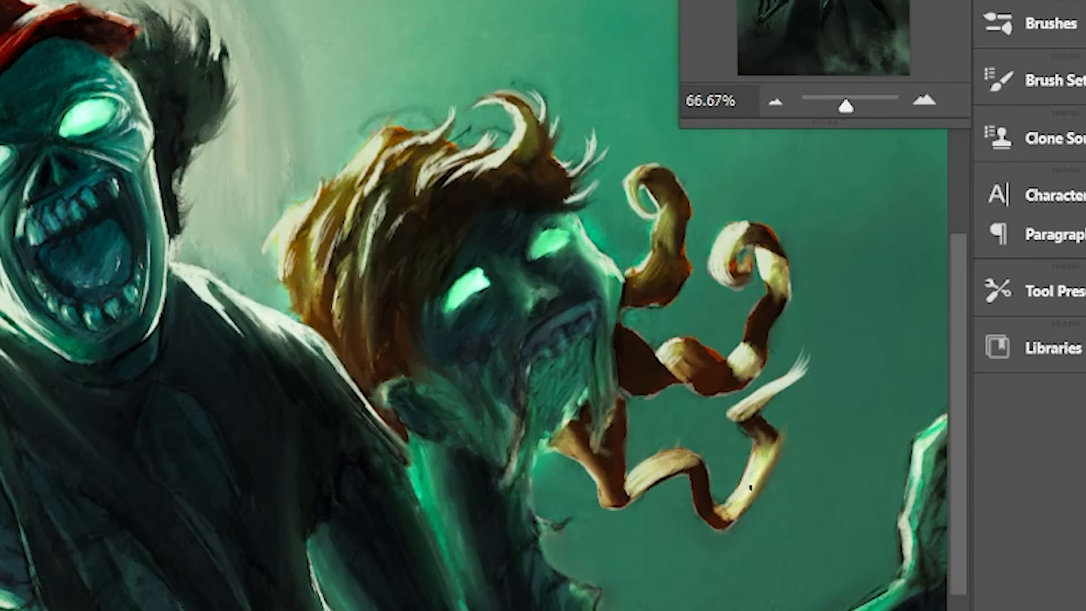
left_click_drag(769, 456, 739, 510)
left_click_drag(544, 444, 605, 500)
Step: Paint light rim strokes and skin texture on the female zombie's jaw, cheek and ear, and a highlight down her neck
left_click_drag(489, 481, 522, 364)
left_click_drag(476, 439, 461, 396)
left_click_drag(495, 443, 479, 389)
left_click_drag(490, 355, 498, 417)
left_click_drag(398, 379, 382, 403)
left_click_drag(395, 404, 466, 443)
left_click_drag(419, 366, 500, 464)
left_click_drag(414, 446, 448, 537)
mouse_move(414, 347)
left_mouse_down()
mouse_move(460, 393)
mouse_move(483, 436)
left_mouse_up()
left_click_drag(488, 353, 498, 422)
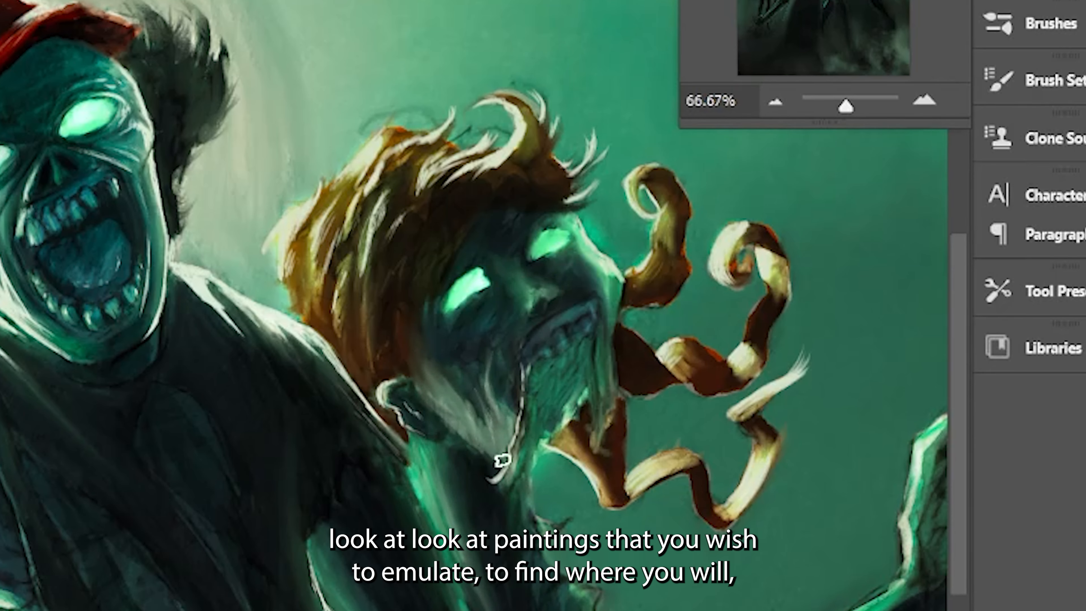
left_click_drag(435, 411, 504, 465)
left_click_drag(455, 418, 481, 452)
Step: Add light hair strands above the female zombie's ear and down the back of her head
left_click_drag(376, 390, 364, 265)
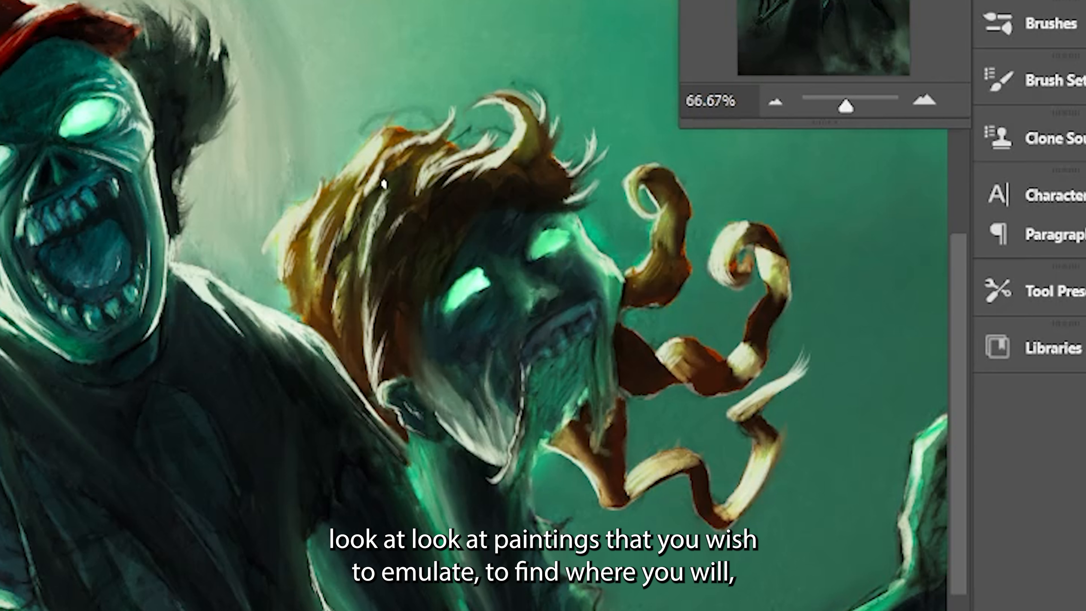
left_click_drag(345, 359, 327, 298)
left_click_drag(318, 326, 307, 251)
left_click_drag(301, 295, 299, 274)
left_click_drag(347, 369, 327, 317)
Step: Paint light edge strokes along the female zombie's neck, chin tip and the far side of her open mouth
left_click_drag(483, 600, 434, 462)
left_click_drag(543, 439, 612, 345)
left_click_drag(615, 377, 611, 327)
left_click_drag(509, 497, 498, 463)
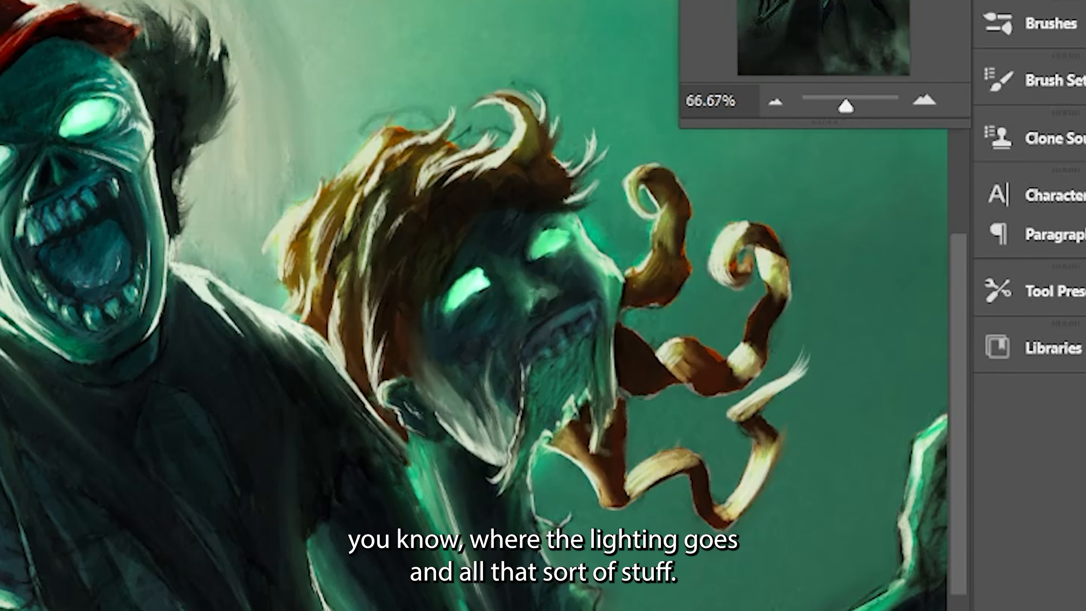
Step: Blend and paint pale stretched-skin strands across the female zombie's mouth, cheek and pointed jaw
mouse_move(553, 383)
left_mouse_down()
mouse_move(393, 412)
mouse_move(384, 449)
left_mouse_up()
left_click_drag(302, 458, 328, 417)
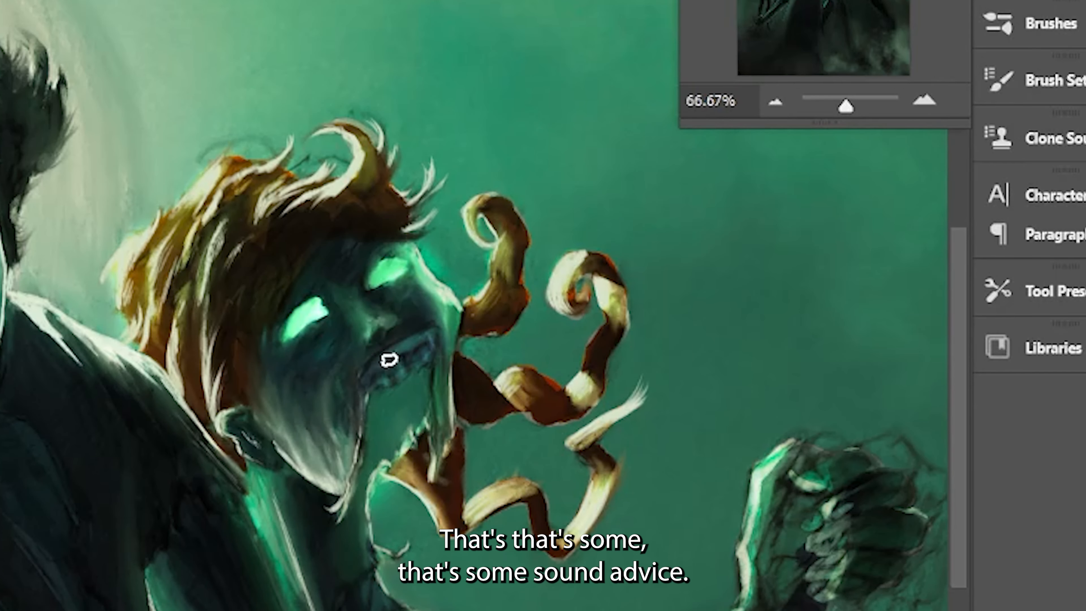
mouse_move(286, 440)
left_mouse_down()
mouse_move(376, 236)
mouse_move(426, 266)
left_mouse_up()
left_click_drag(375, 201, 407, 266)
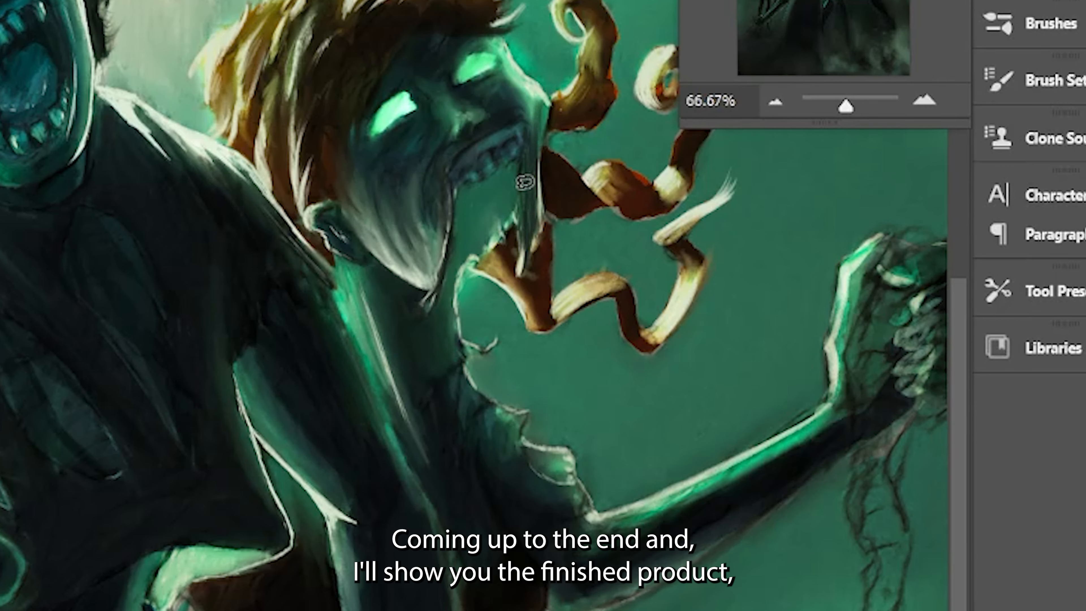
left_click_drag(522, 166, 530, 235)
left_click_drag(428, 153, 421, 223)
left_click_drag(383, 184, 409, 258)
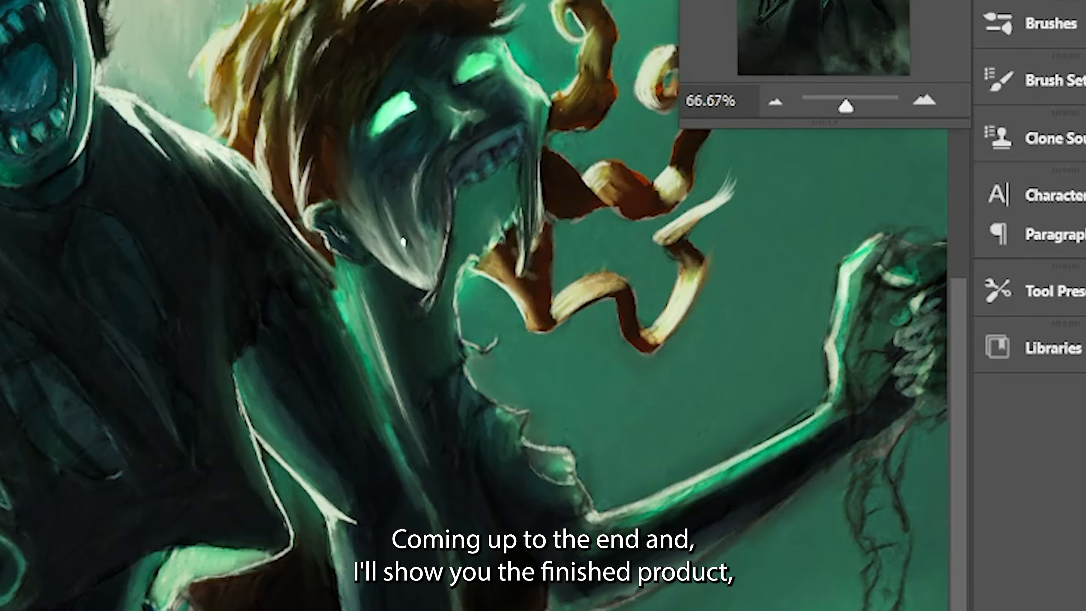
left_click_drag(374, 156, 376, 225)
left_click_drag(362, 171, 360, 189)
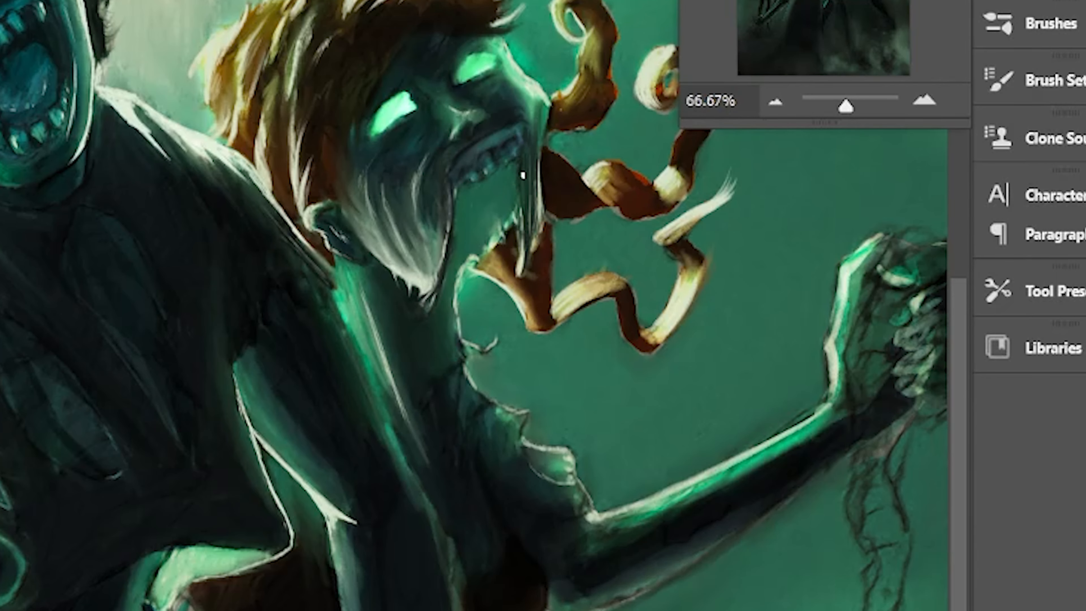
left_click(526, 160, "alt")
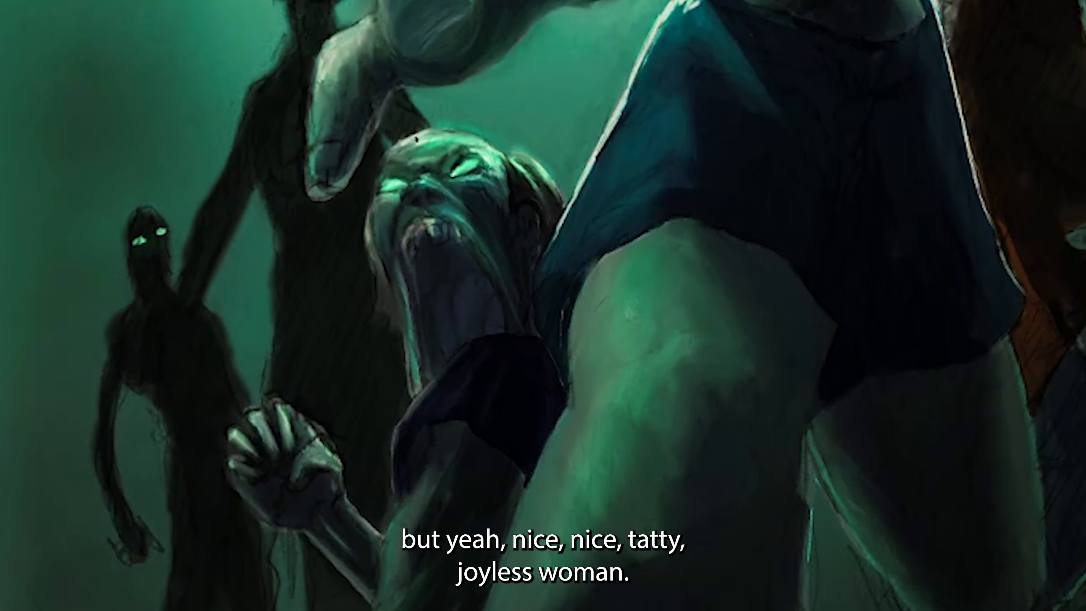
Step: Paint light highlights on the crouching zombie's forehead, brows, hair and the stretched skin around its gaping mouth
left_click_drag(423, 139, 486, 146)
mouse_move(395, 159)
left_mouse_down()
mouse_move(423, 162)
mouse_move(448, 196)
left_mouse_up()
mouse_move(464, 177)
left_mouse_down()
mouse_move(498, 189)
mouse_move(558, 180)
left_mouse_up()
mouse_move(524, 171)
left_mouse_down()
mouse_move(563, 198)
mouse_move(547, 206)
left_mouse_up()
mouse_move(375, 211)
left_mouse_down()
mouse_move(381, 305)
mouse_move(412, 393)
left_mouse_up()
left_click_drag(443, 204, 482, 244)
left_click_drag(459, 218, 502, 269)
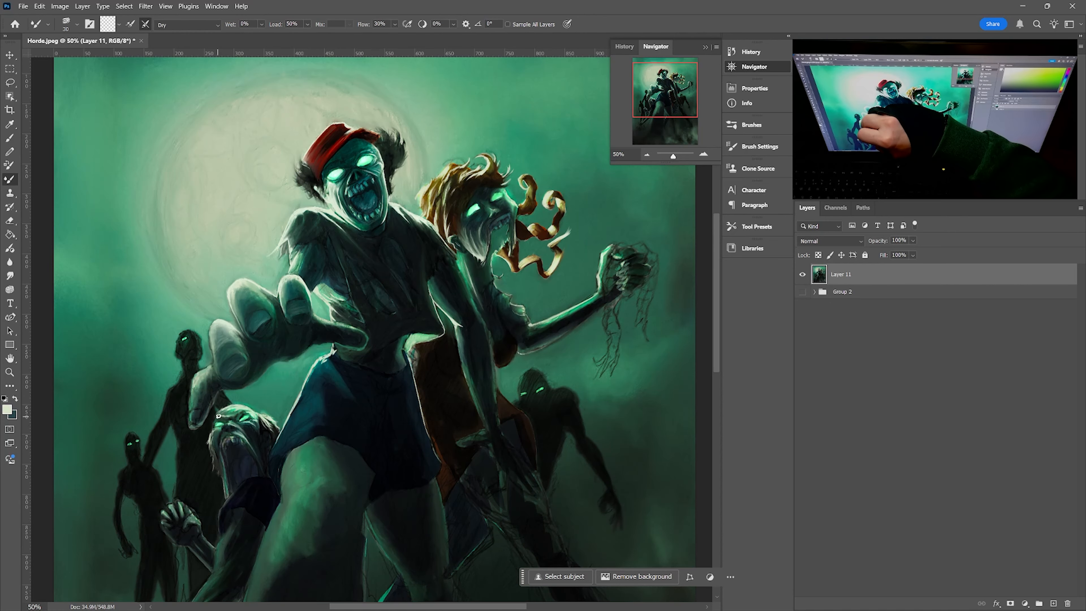
Step: Refine the underside of the main zombie's reaching hand with sampled colors and Mixer Brush blending
key("b")
left_click(234, 363, "alt")
key("shift+b")
left_click_drag(228, 375, 272, 366)
key("b")
left_click(250, 358, "alt")
left_click(601, 272, "alt")
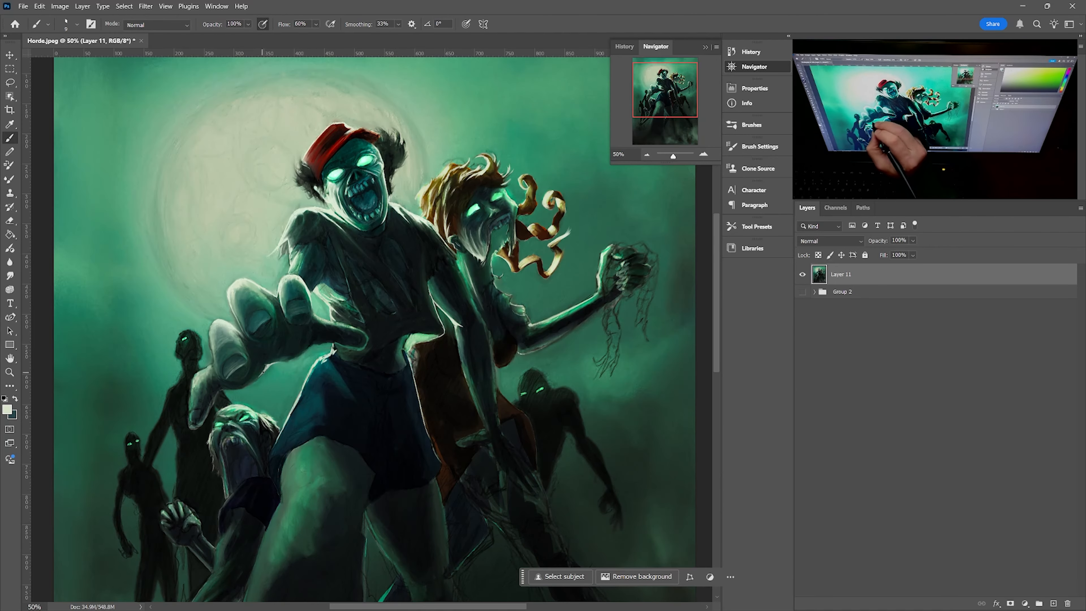